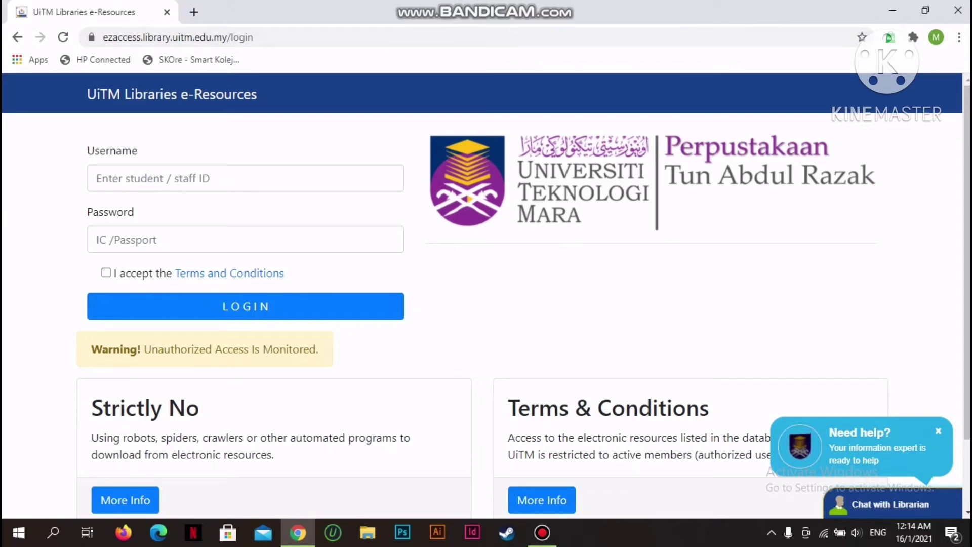
Sign in to EzAccess with the saved student ID and password, accepting the terms and conditions
{"action": "left_click", "coordinate": [245, 178]}
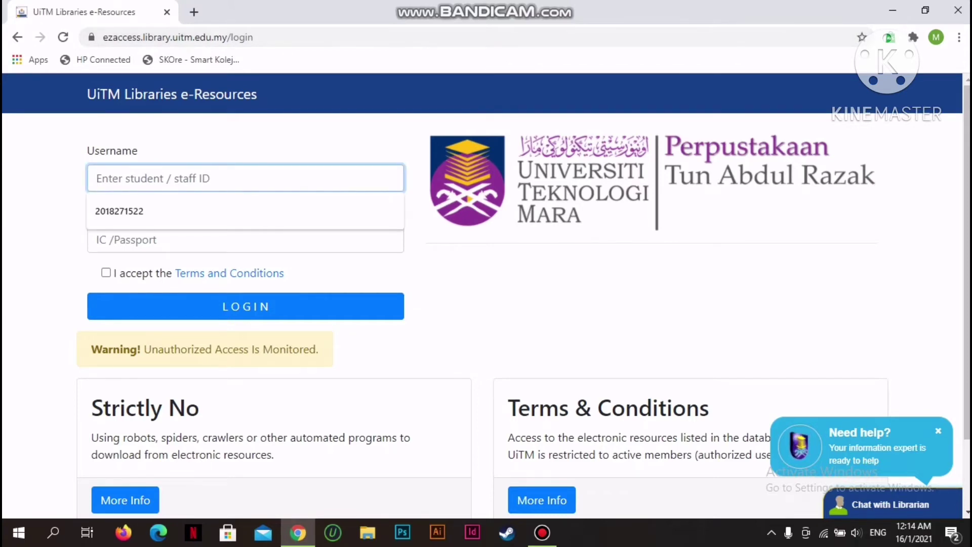
{"action": "left_click", "coordinate": [119, 211]}
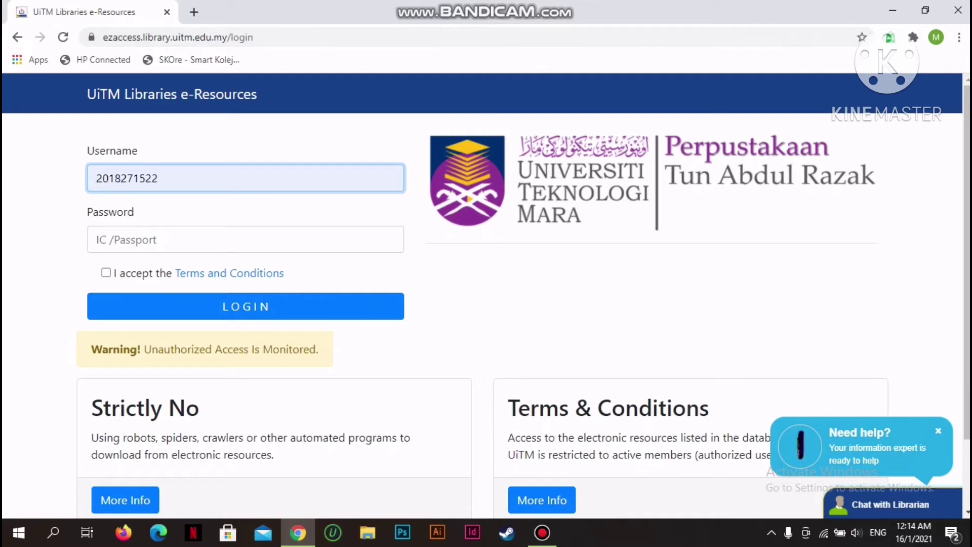
{"action": "key", "text": "Tab"}
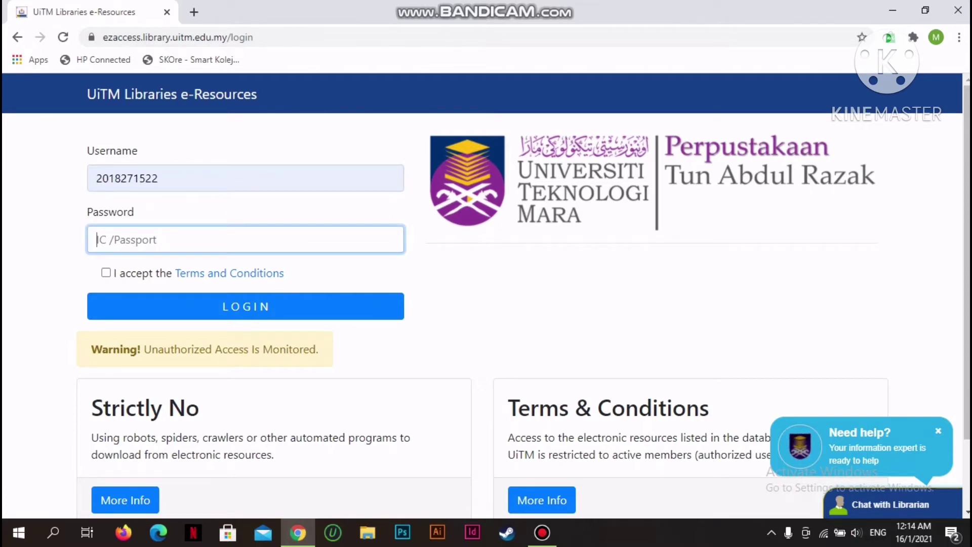
{"action": "type", "text": "0000"}
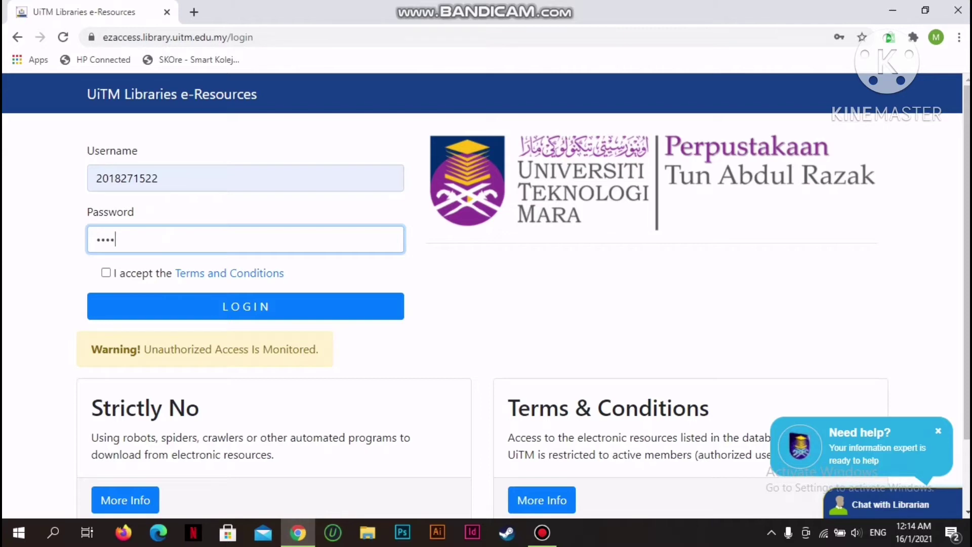
{"action": "type", "text": "00000"}
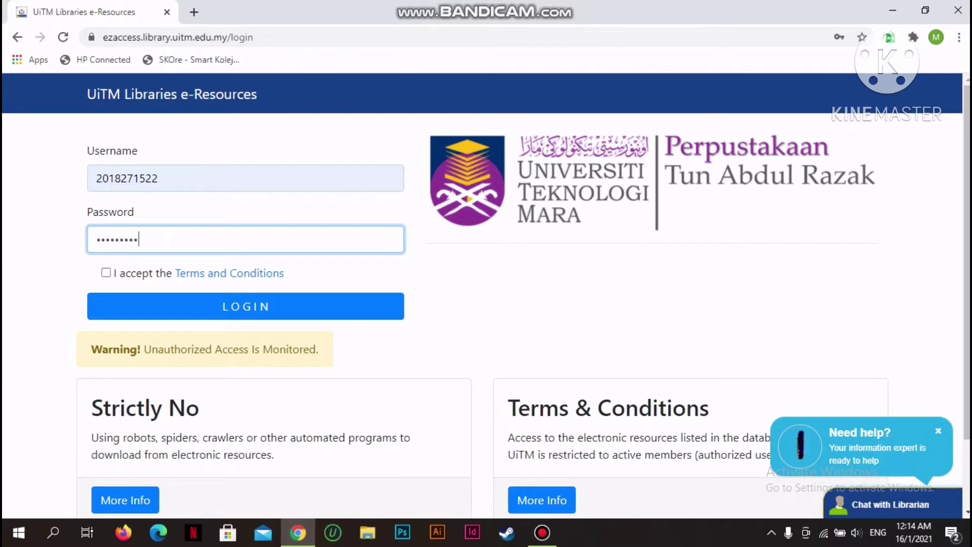
{"action": "type", "text": "000"}
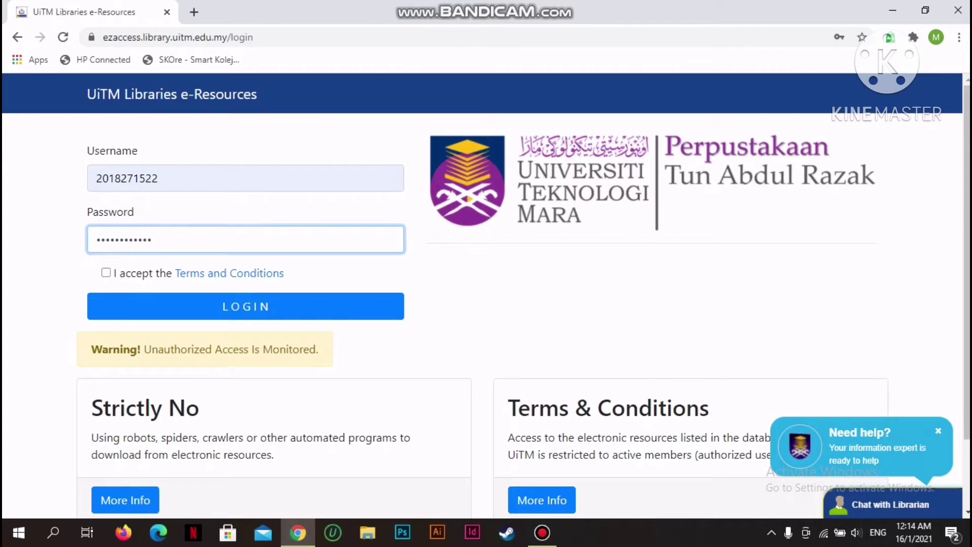
{"action": "left_click", "coordinate": [105, 272]}
{"action": "key", "text": "Tab"}
{"action": "key", "text": "Return"}
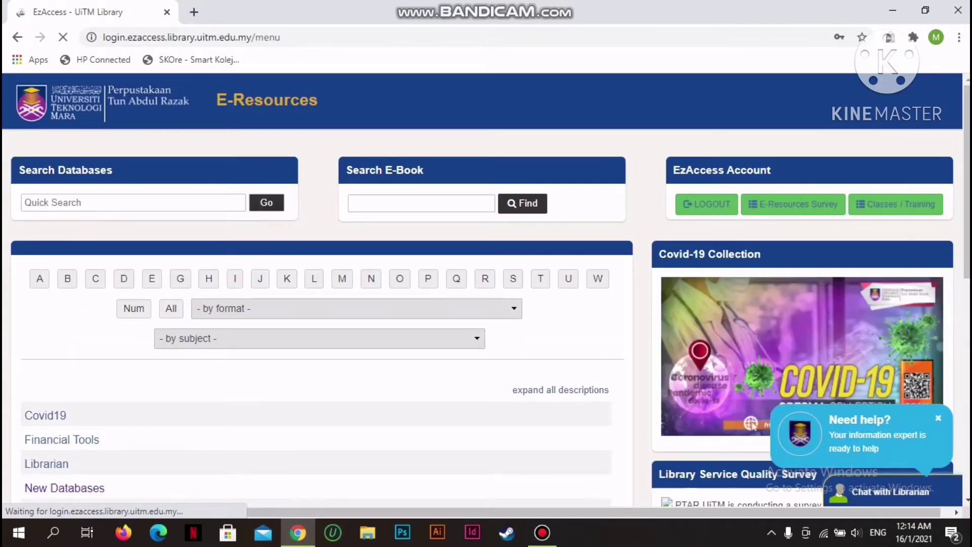
{"action": "scroll", "coordinate": [486, 304], "scroll_direction": "down", "scroll_amount": 2}
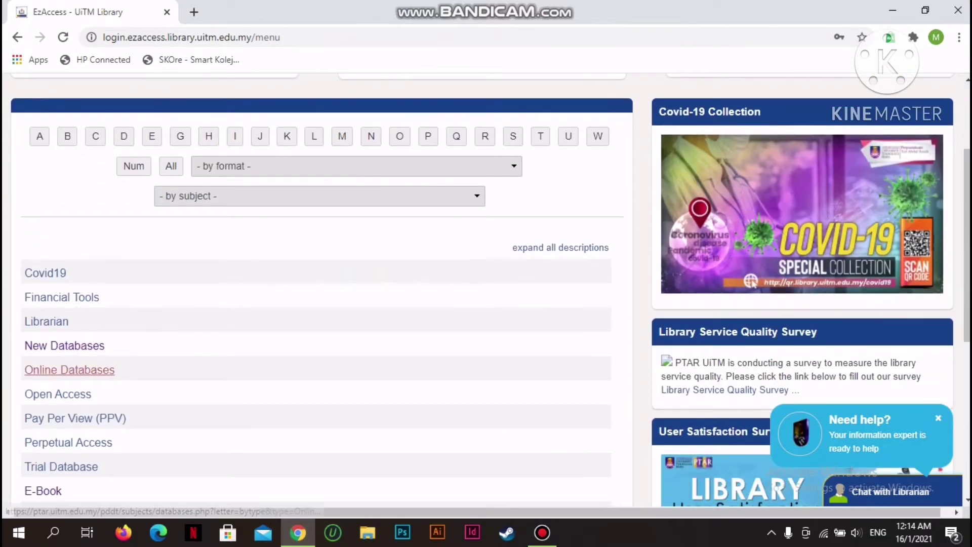
Show the online databases list and launch ScienceDirect from it in a new tab
{"action": "left_click", "coordinate": [70, 370]}
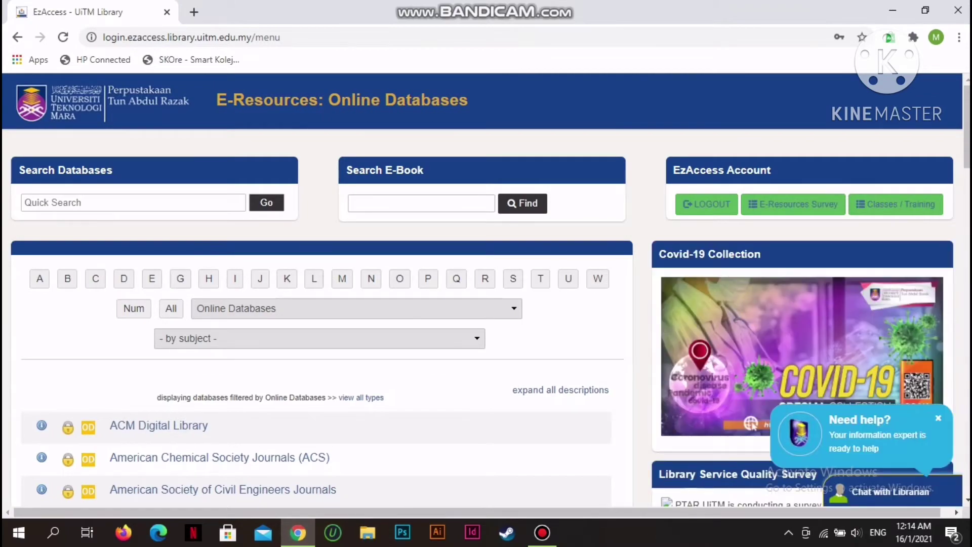
{"action": "scroll", "coordinate": [486, 304], "scroll_direction": "down", "scroll_amount": 1}
{"action": "scroll", "coordinate": [487, 304], "scroll_direction": "down", "scroll_amount": 1}
{"action": "scroll", "coordinate": [487, 305], "scroll_direction": "down", "scroll_amount": 2}
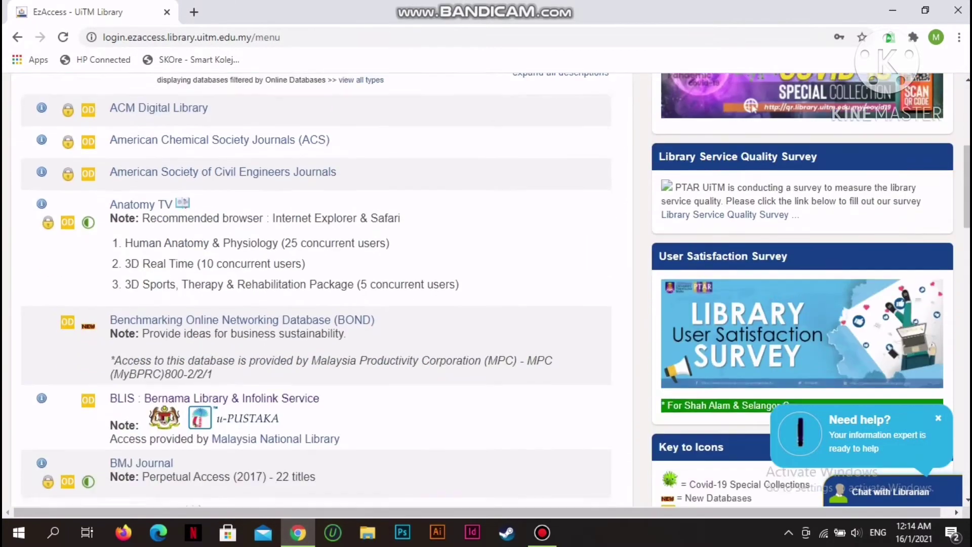
{"action": "scroll", "coordinate": [486, 304], "scroll_direction": "down", "scroll_amount": 1}
{"action": "scroll", "coordinate": [487, 304], "scroll_direction": "down", "scroll_amount": 2}
{"action": "scroll", "coordinate": [487, 304], "scroll_direction": "down", "scroll_amount": 2}
{"action": "scroll", "coordinate": [487, 304], "scroll_direction": "down", "scroll_amount": 2}
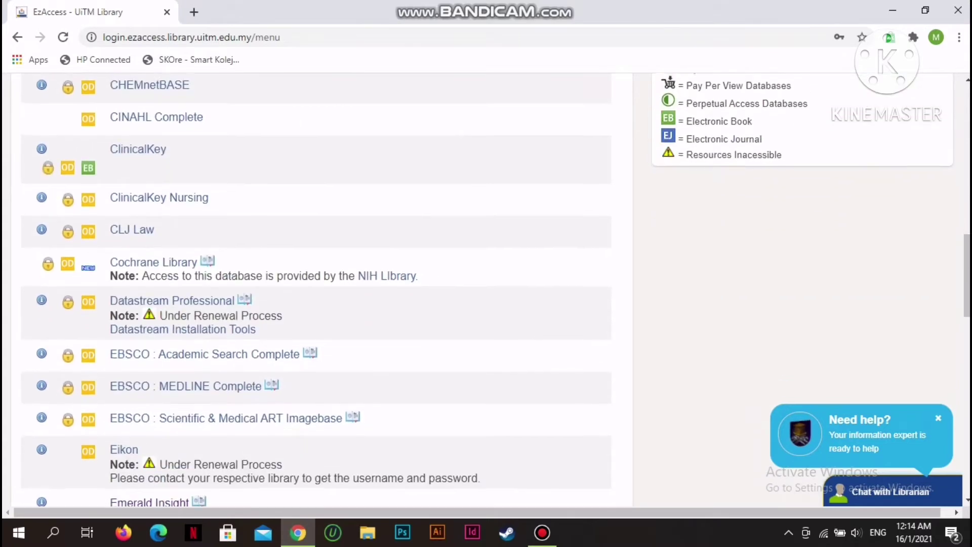
{"action": "scroll", "coordinate": [486, 304], "scroll_direction": "down", "scroll_amount": 2}
{"action": "scroll", "coordinate": [487, 304], "scroll_direction": "down", "scroll_amount": 1}
{"action": "scroll", "coordinate": [486, 304], "scroll_direction": "down", "scroll_amount": 1}
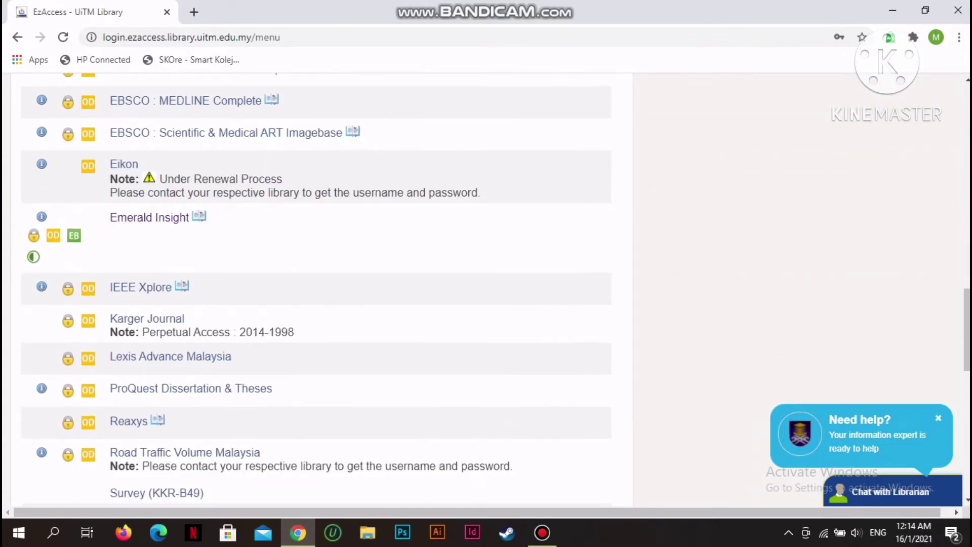
{"action": "scroll", "coordinate": [486, 304], "scroll_direction": "down", "scroll_amount": 1}
{"action": "scroll", "coordinate": [144, 271], "scroll_direction": "down", "scroll_amount": 3}
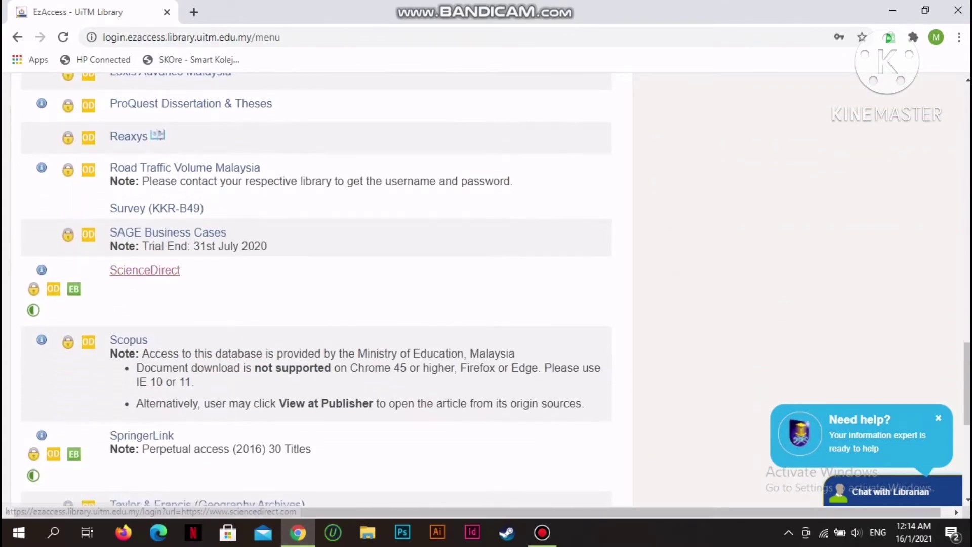
{"action": "left_click", "coordinate": [144, 271]}
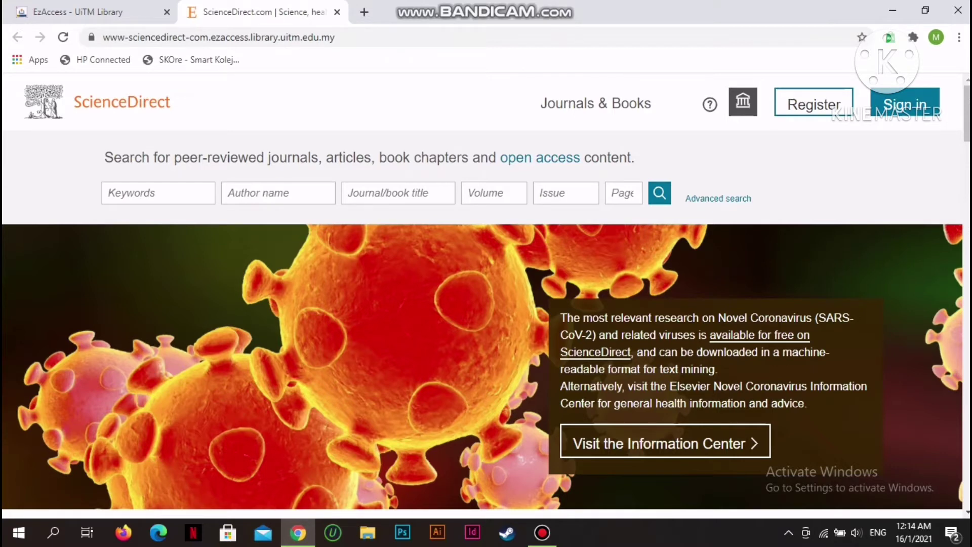
{"action": "scroll", "coordinate": [487, 304], "scroll_direction": "down", "scroll_amount": 1}
{"action": "scroll", "coordinate": [486, 304], "scroll_direction": "down", "scroll_amount": 1}
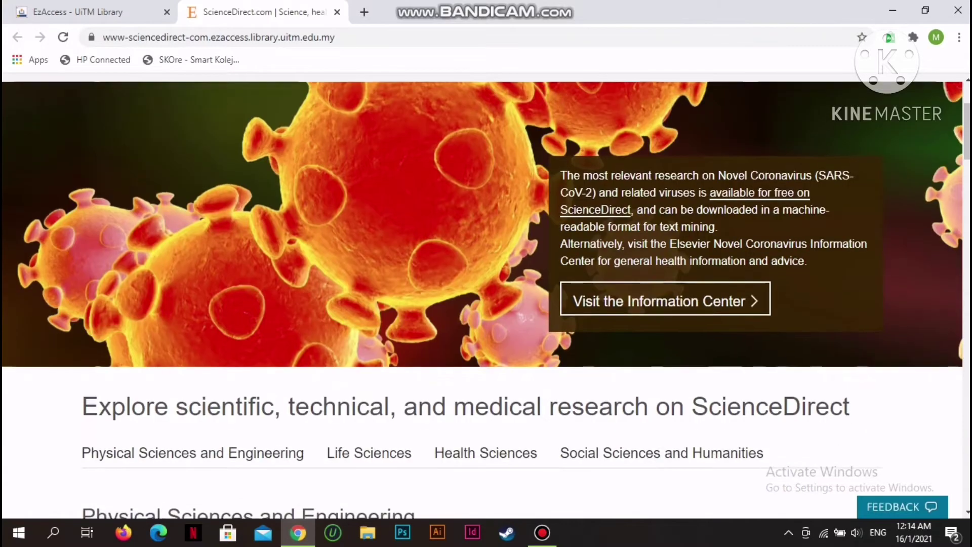
{"action": "scroll", "coordinate": [487, 304], "scroll_direction": "down", "scroll_amount": 1}
{"action": "scroll", "coordinate": [486, 304], "scroll_direction": "down", "scroll_amount": 5}
{"action": "scroll", "coordinate": [487, 304], "scroll_direction": "down", "scroll_amount": 3}
{"action": "scroll", "coordinate": [486, 304], "scroll_direction": "down", "scroll_amount": 1}
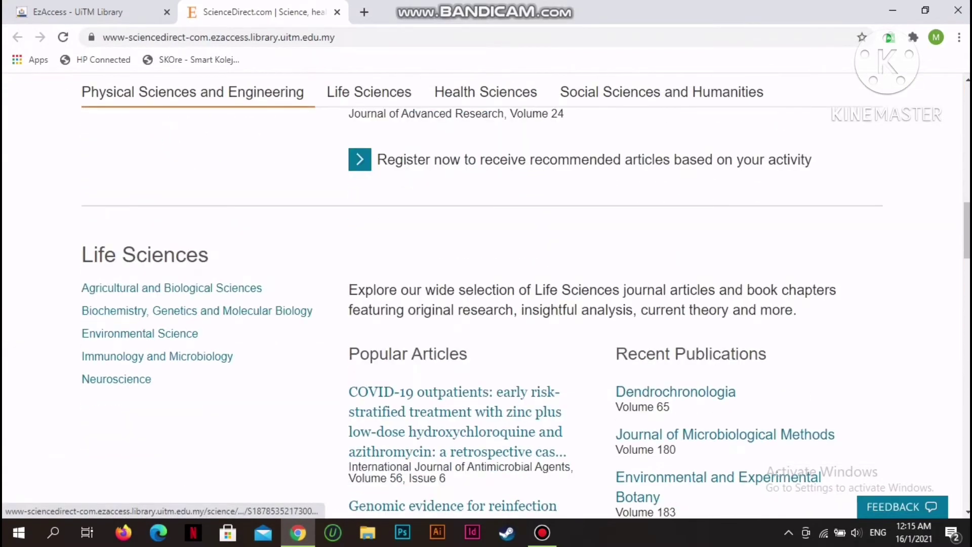
{"action": "scroll", "coordinate": [440, 296], "scroll_direction": "down", "scroll_amount": 3}
{"action": "scroll", "coordinate": [441, 296], "scroll_direction": "down", "scroll_amount": 1}
{"action": "scroll", "coordinate": [441, 296], "scroll_direction": "up", "scroll_amount": 1}
{"action": "scroll", "coordinate": [441, 297], "scroll_direction": "up", "scroll_amount": 3}
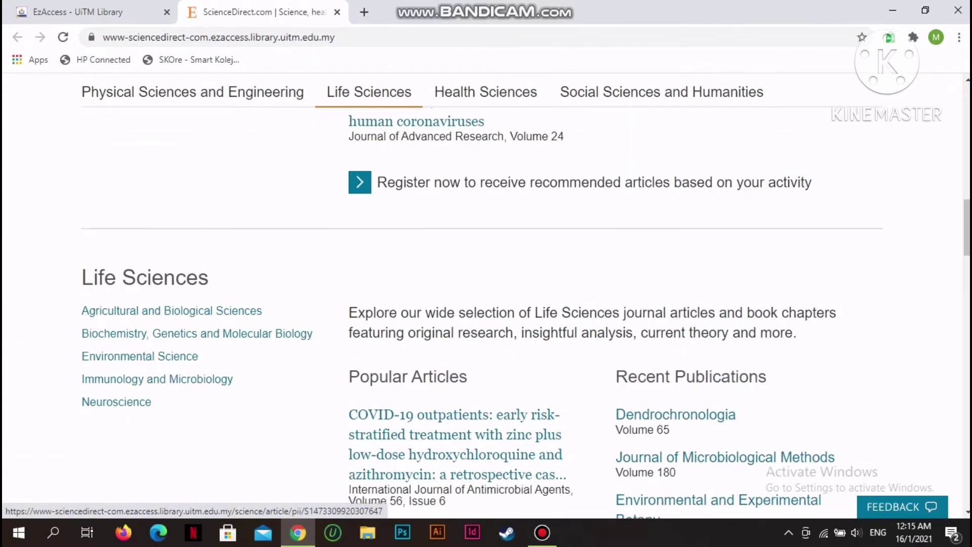
{"action": "scroll", "coordinate": [456, 304], "scroll_direction": "up", "scroll_amount": 1}
{"action": "scroll", "coordinate": [456, 304], "scroll_direction": "up", "scroll_amount": 4}
{"action": "scroll", "coordinate": [456, 304], "scroll_direction": "up", "scroll_amount": 1}
{"action": "scroll", "coordinate": [456, 304], "scroll_direction": "up", "scroll_amount": 2}
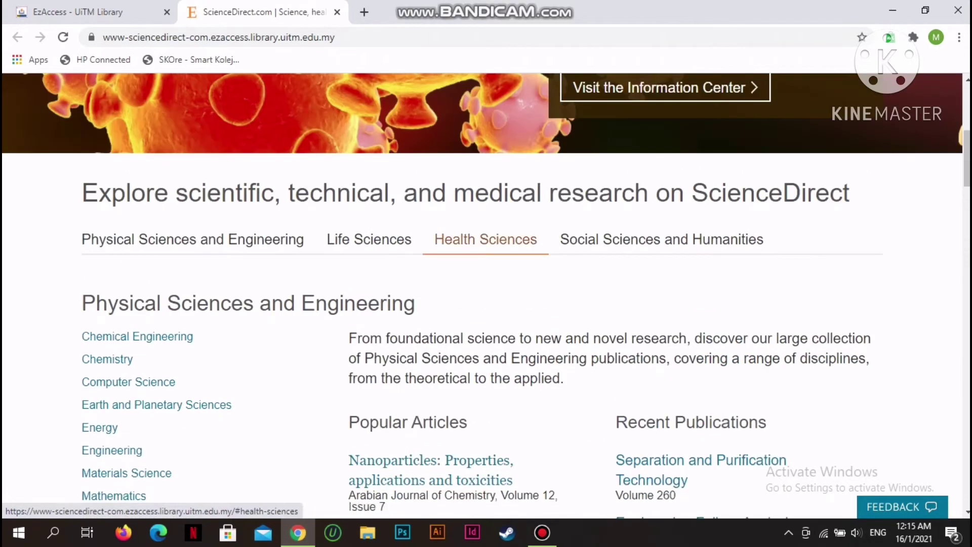
{"action": "scroll", "coordinate": [486, 304], "scroll_direction": "up", "scroll_amount": 3}
{"action": "scroll", "coordinate": [487, 304], "scroll_direction": "up", "scroll_amount": 1}
{"action": "scroll", "coordinate": [487, 304], "scroll_direction": "up", "scroll_amount": 1}
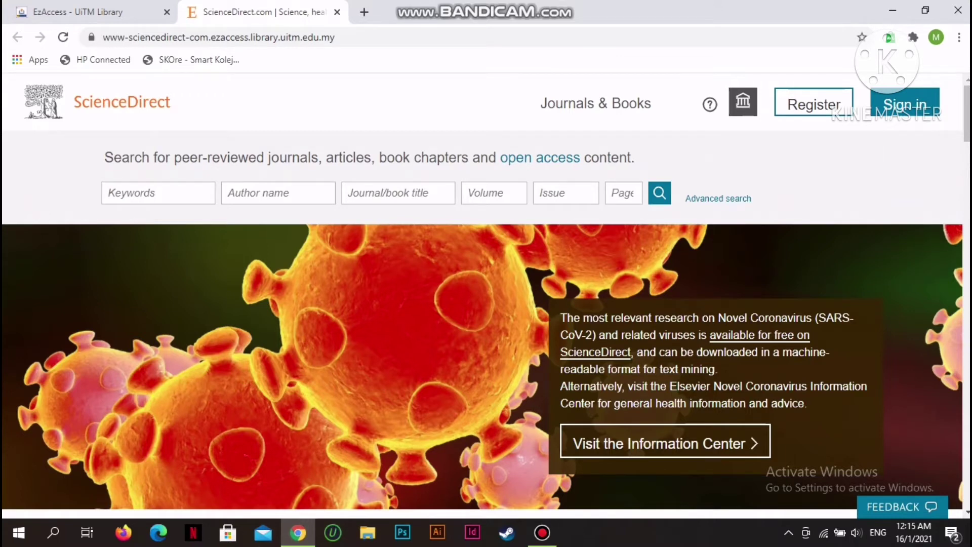
Search ScienceDirect for the autofilled keyword 'software', returning 2,813,816 results
{"action": "left_click", "coordinate": [158, 192]}
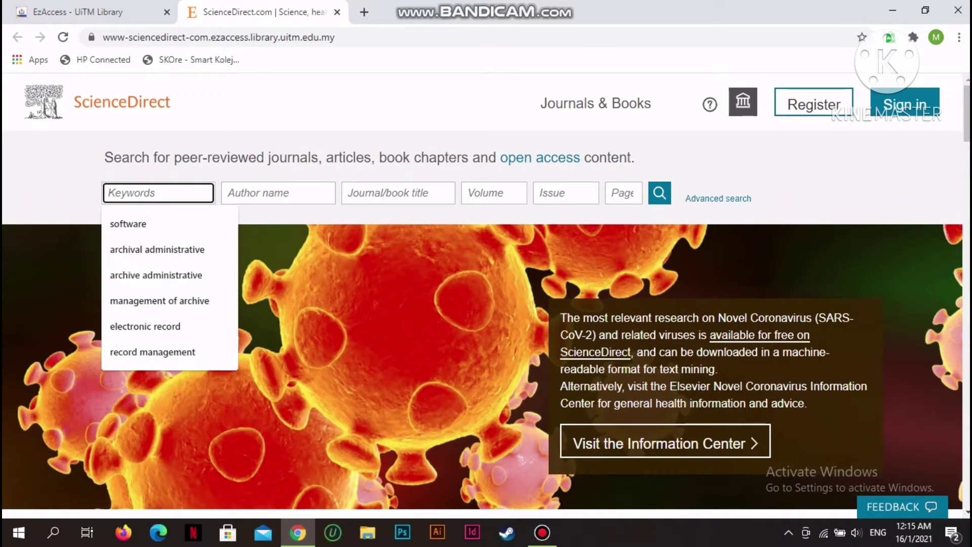
{"action": "key", "text": "Tab"}
{"action": "key", "text": "Tab"}
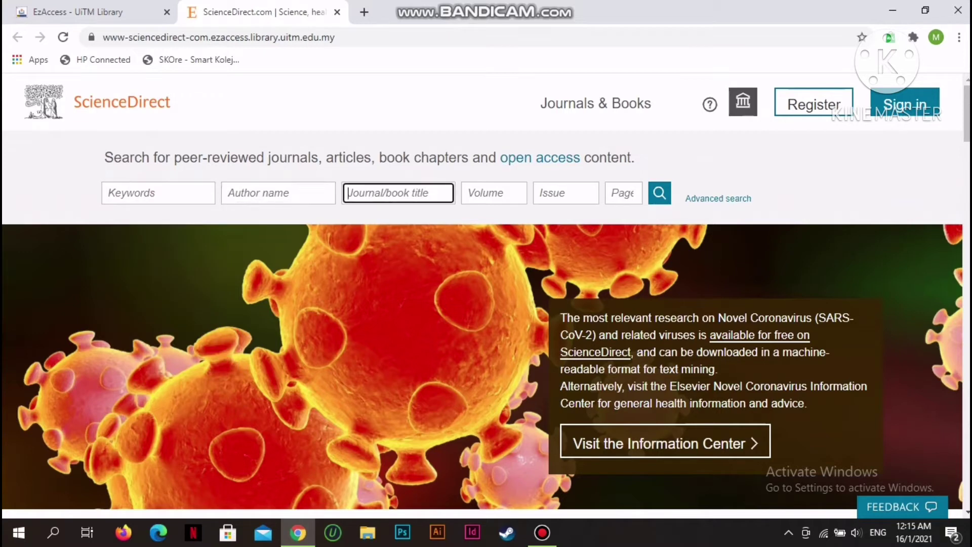
{"action": "key", "text": "Tab"}
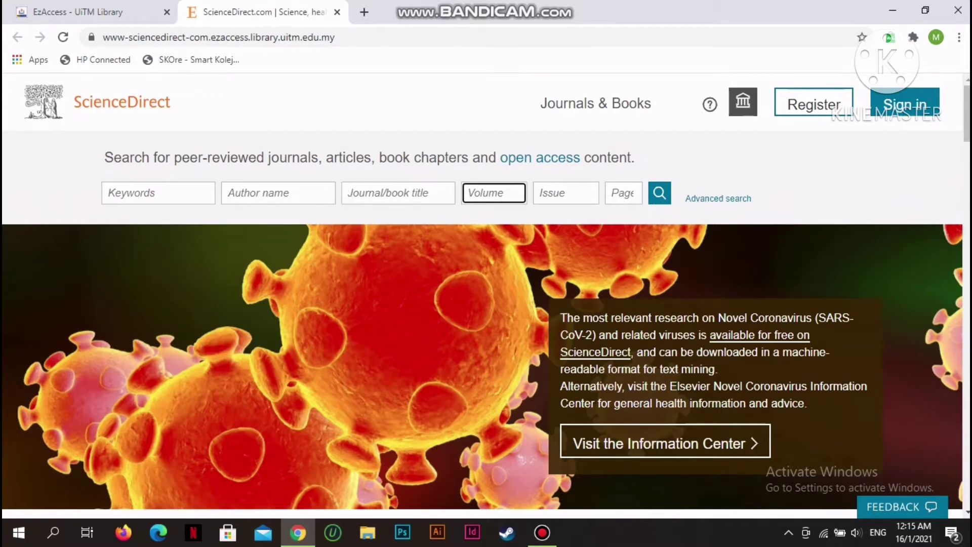
{"action": "key", "text": "Tab"}
{"action": "key", "text": "Tab"}
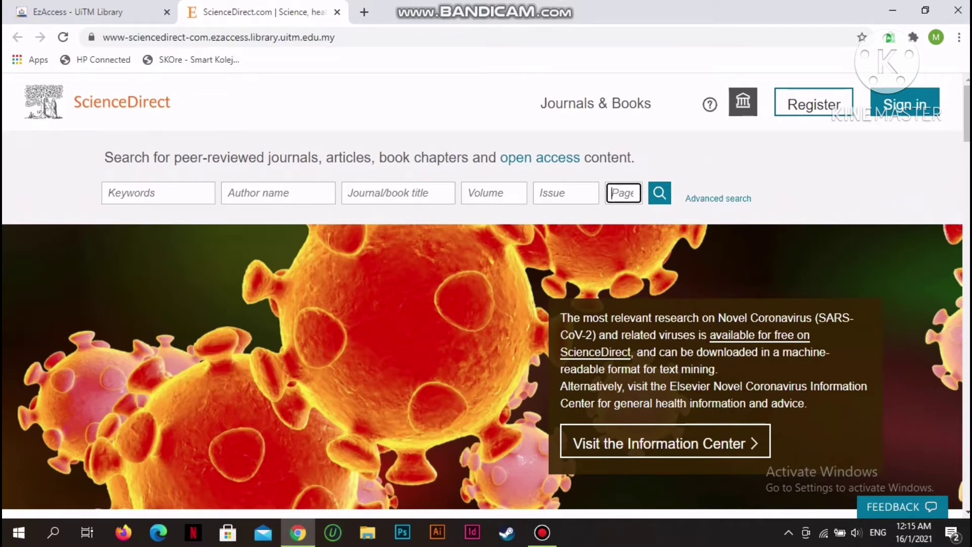
{"action": "key", "text": "shift+Tab"}
{"action": "key", "text": "shift+Tab"}
{"action": "key", "text": "shift+Tab"}
{"action": "key", "text": "Down"}
{"action": "key", "text": "Down"}
{"action": "key", "text": "Return"}
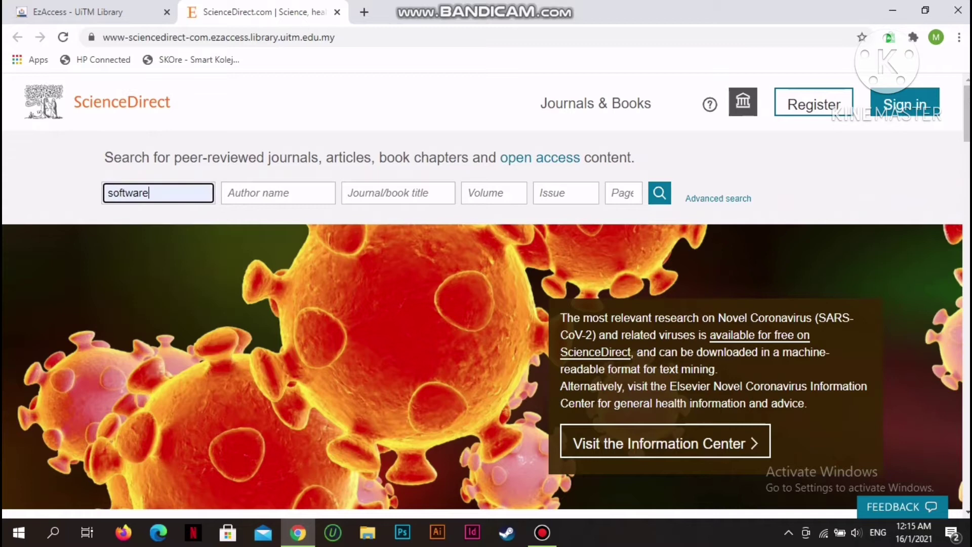
{"action": "key", "text": "Return"}
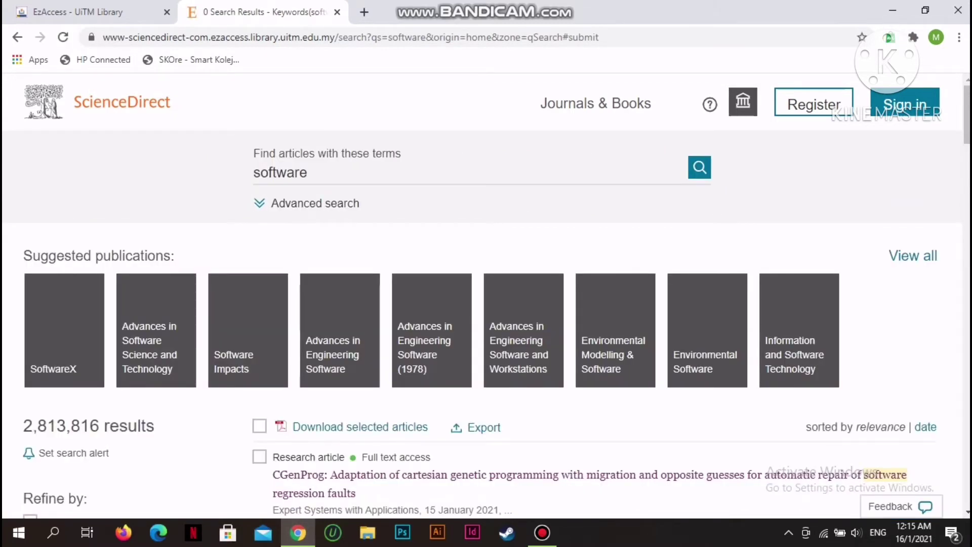
{"action": "scroll", "coordinate": [487, 304], "scroll_direction": "down", "scroll_amount": 2}
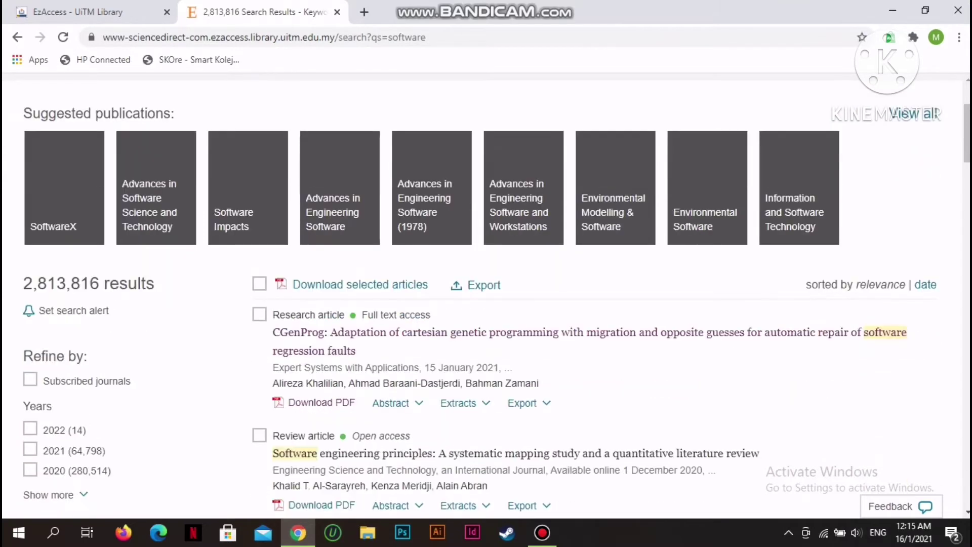
{"action": "scroll", "coordinate": [486, 296], "scroll_direction": "down", "scroll_amount": 3}
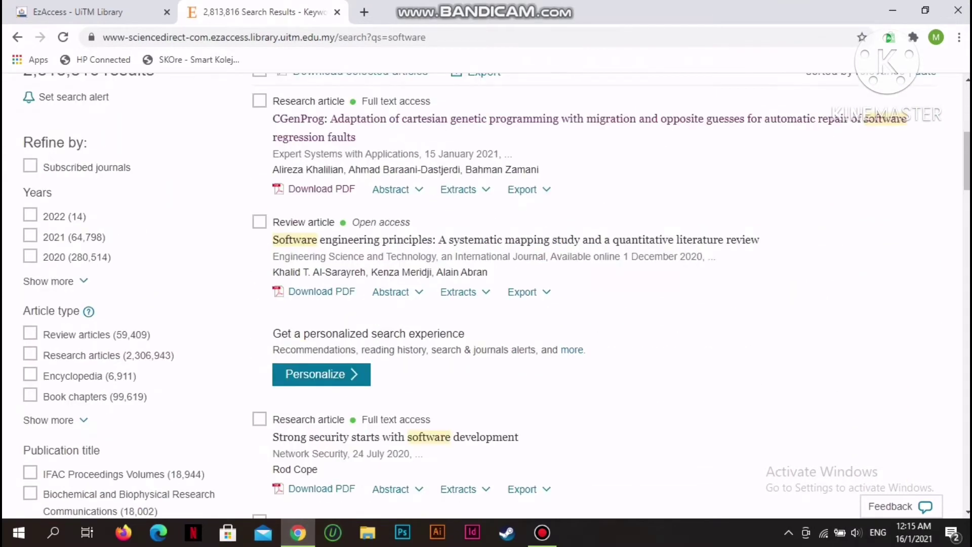
{"action": "scroll", "coordinate": [487, 304], "scroll_direction": "down", "scroll_amount": 2}
{"action": "scroll", "coordinate": [487, 304], "scroll_direction": "down", "scroll_amount": 2}
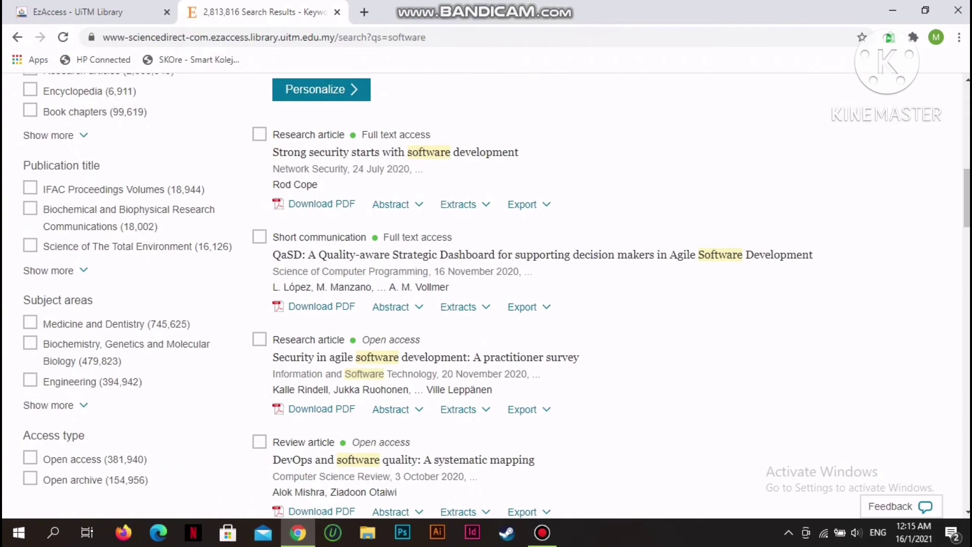
{"action": "scroll", "coordinate": [487, 304], "scroll_direction": "down", "scroll_amount": 2}
{"action": "scroll", "coordinate": [487, 305], "scroll_direction": "down", "scroll_amount": 2}
{"action": "scroll", "coordinate": [486, 305], "scroll_direction": "down", "scroll_amount": 1}
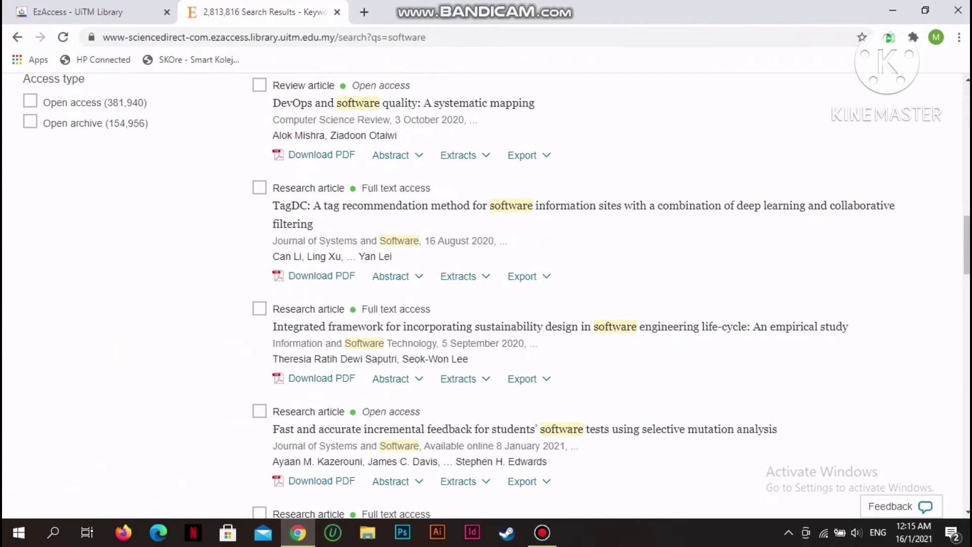
{"action": "scroll", "coordinate": [487, 304], "scroll_direction": "down", "scroll_amount": 1}
{"action": "scroll", "coordinate": [486, 304], "scroll_direction": "up", "scroll_amount": 2}
{"action": "scroll", "coordinate": [486, 304], "scroll_direction": "up", "scroll_amount": 1}
{"action": "scroll", "coordinate": [486, 304], "scroll_direction": "up", "scroll_amount": 1}
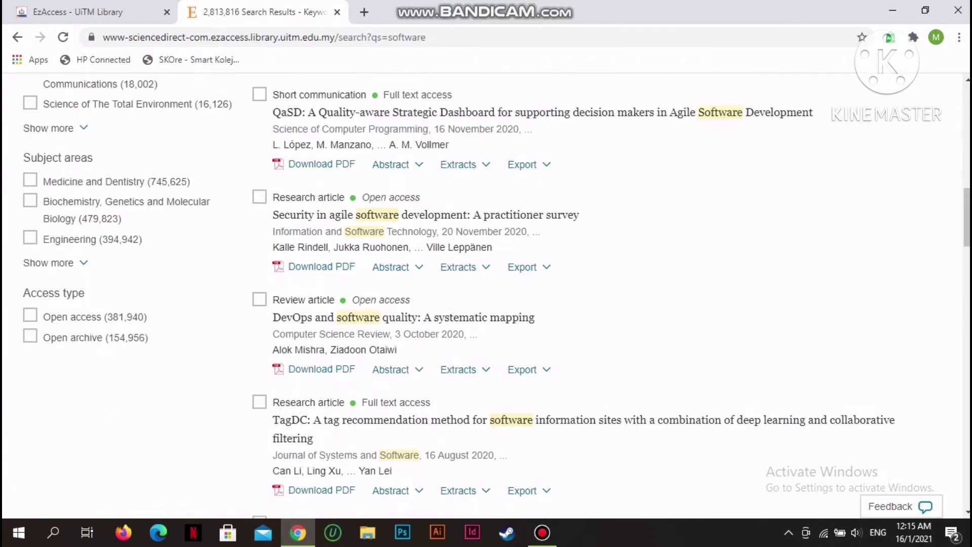
{"action": "scroll", "coordinate": [486, 304], "scroll_direction": "up", "scroll_amount": 1}
{"action": "scroll", "coordinate": [486, 304], "scroll_direction": "up", "scroll_amount": 2}
{"action": "scroll", "coordinate": [486, 303], "scroll_direction": "up", "scroll_amount": 3}
{"action": "scroll", "coordinate": [486, 304], "scroll_direction": "up", "scroll_amount": 1}
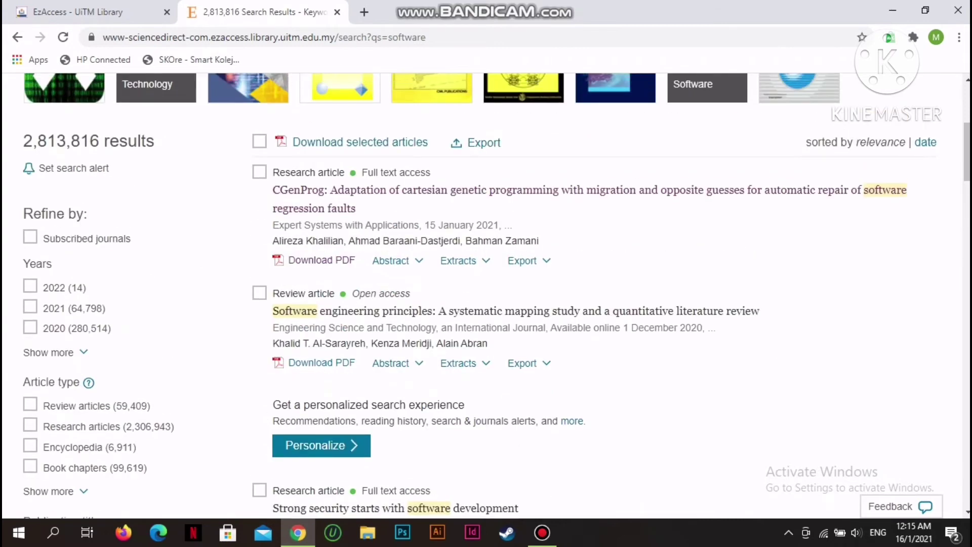
{"action": "scroll", "coordinate": [486, 269], "scroll_direction": "up", "scroll_amount": 1}
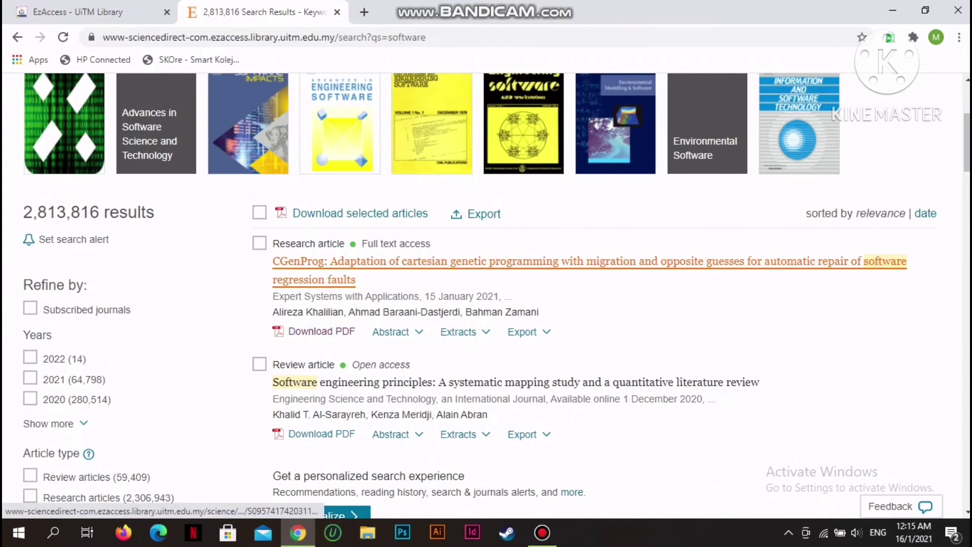
Open the first result, the CGenProg article in Expert Systems with Applications
{"action": "left_click", "coordinate": [487, 261]}
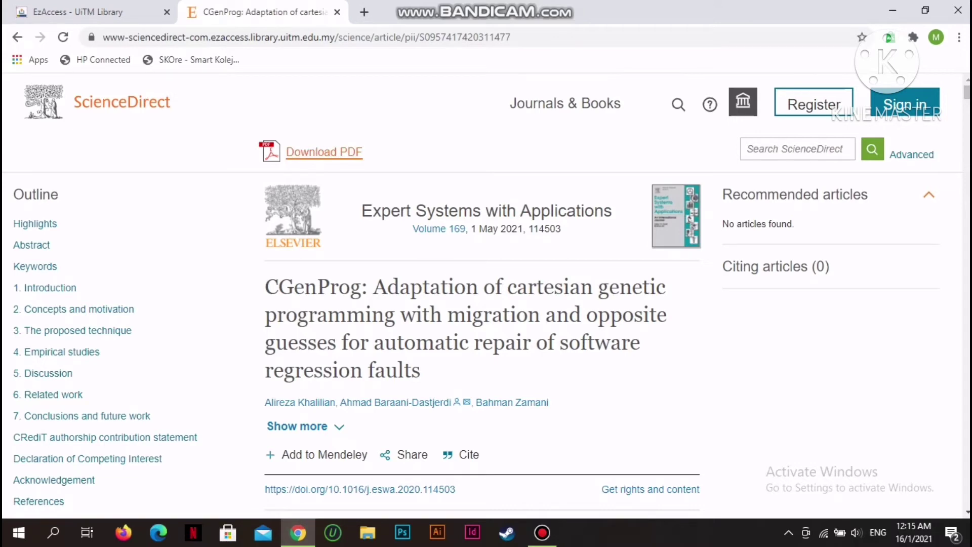
View the CGenProg article's PDF via 'Download this article', then close it again
{"action": "left_click", "coordinate": [324, 152]}
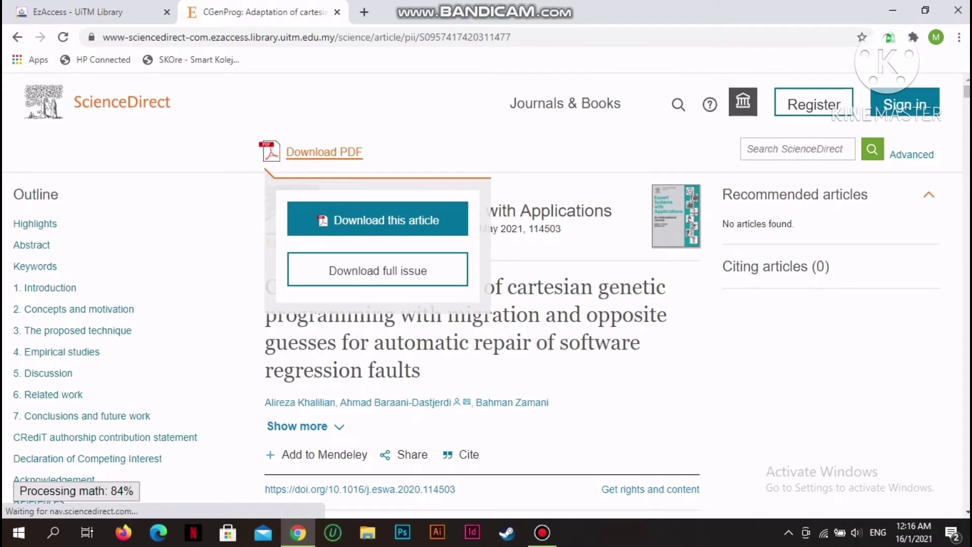
{"action": "left_click", "coordinate": [377, 220]}
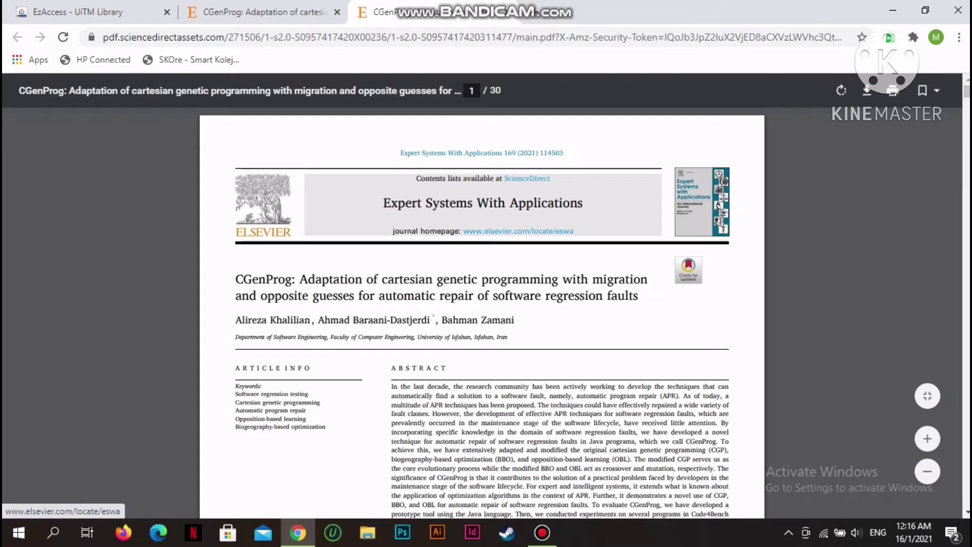
{"action": "scroll", "coordinate": [486, 304], "scroll_direction": "down", "scroll_amount": 1}
{"action": "scroll", "coordinate": [486, 304], "scroll_direction": "down", "scroll_amount": 2}
{"action": "scroll", "coordinate": [487, 304], "scroll_direction": "down", "scroll_amount": 1}
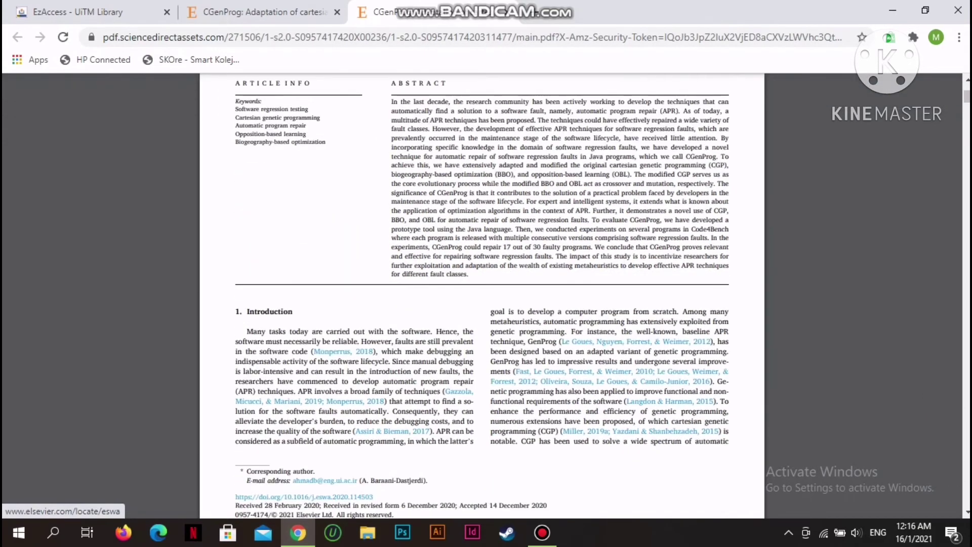
{"action": "scroll", "coordinate": [486, 304], "scroll_direction": "down", "scroll_amount": 3}
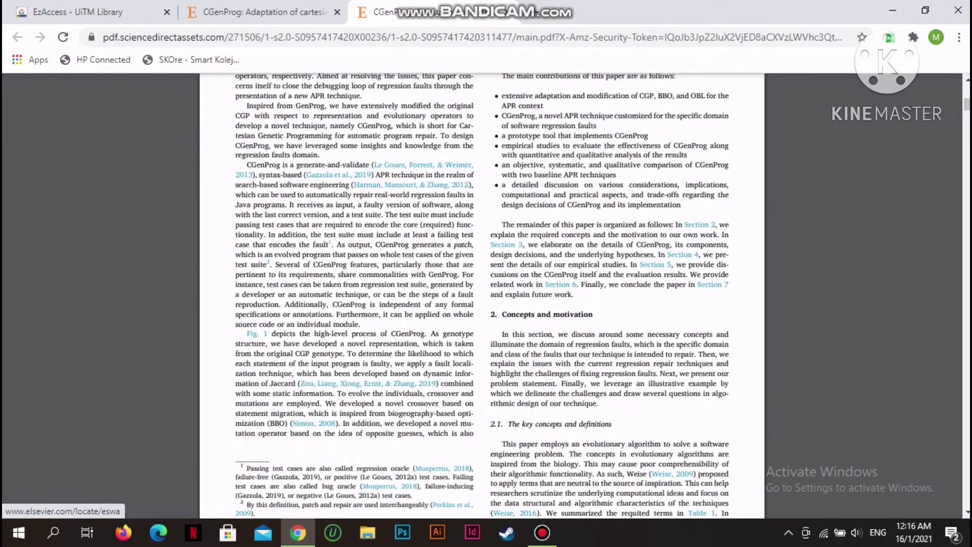
{"action": "scroll", "coordinate": [487, 304], "scroll_direction": "up", "scroll_amount": 3}
{"action": "scroll", "coordinate": [486, 304], "scroll_direction": "up", "scroll_amount": 2}
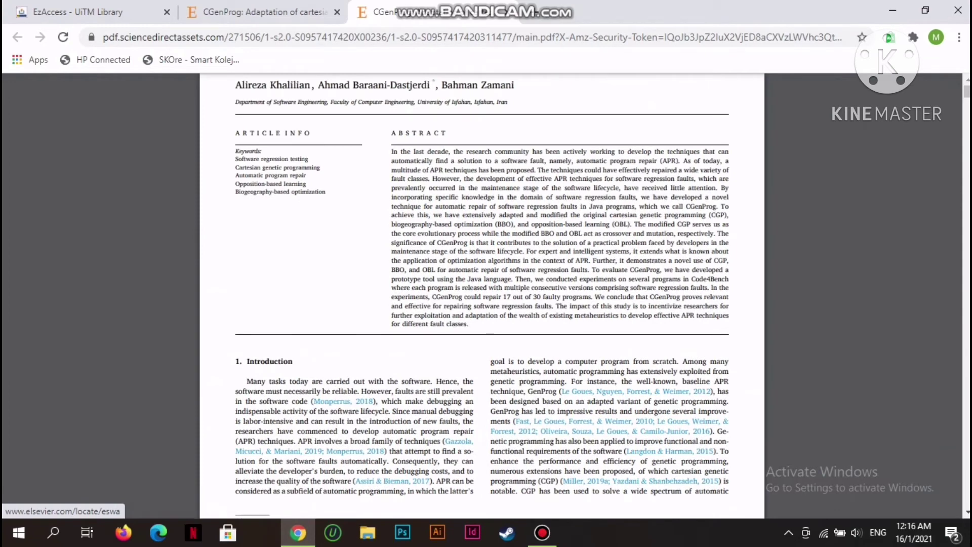
{"action": "scroll", "coordinate": [486, 304], "scroll_direction": "up", "scroll_amount": 3}
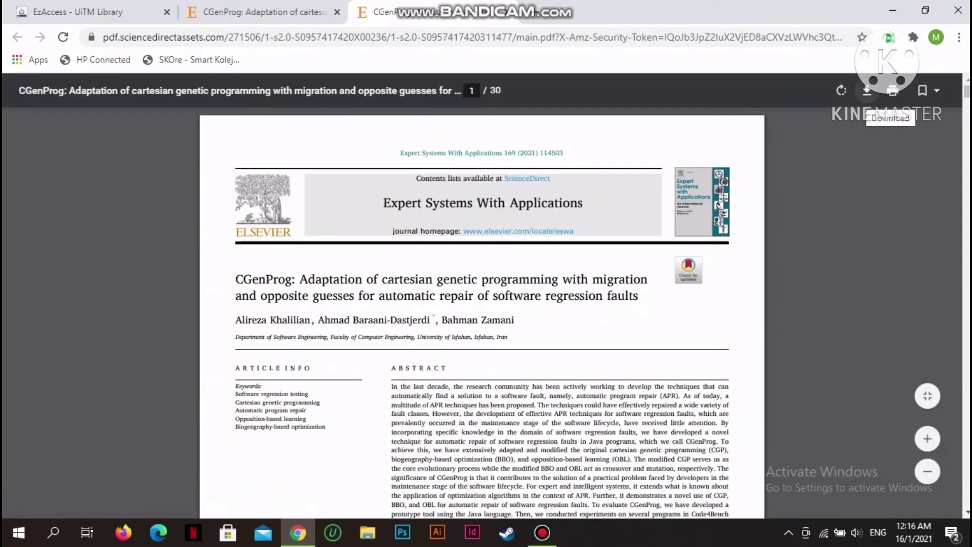
{"action": "mouse_move", "coordinate": [410, 12]}
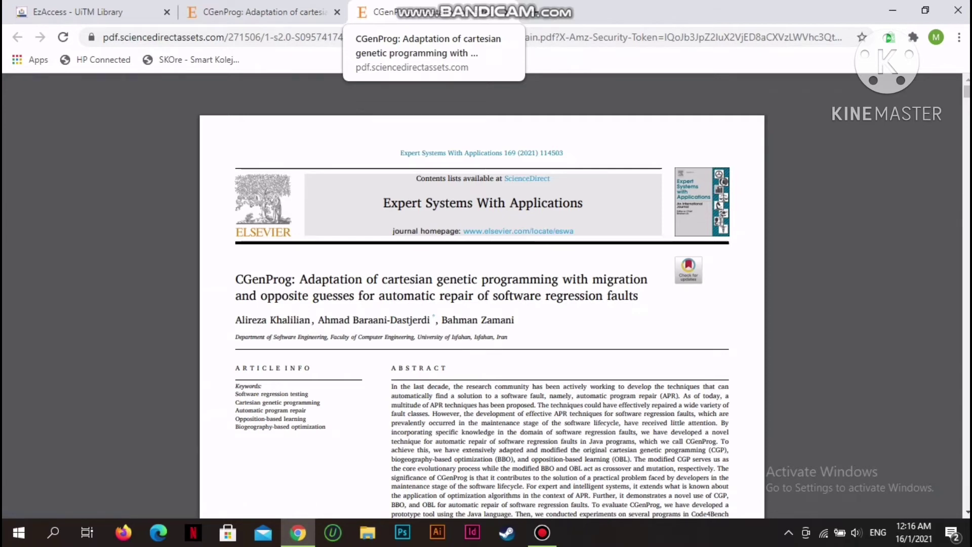
{"action": "key", "text": "ctrl+w"}
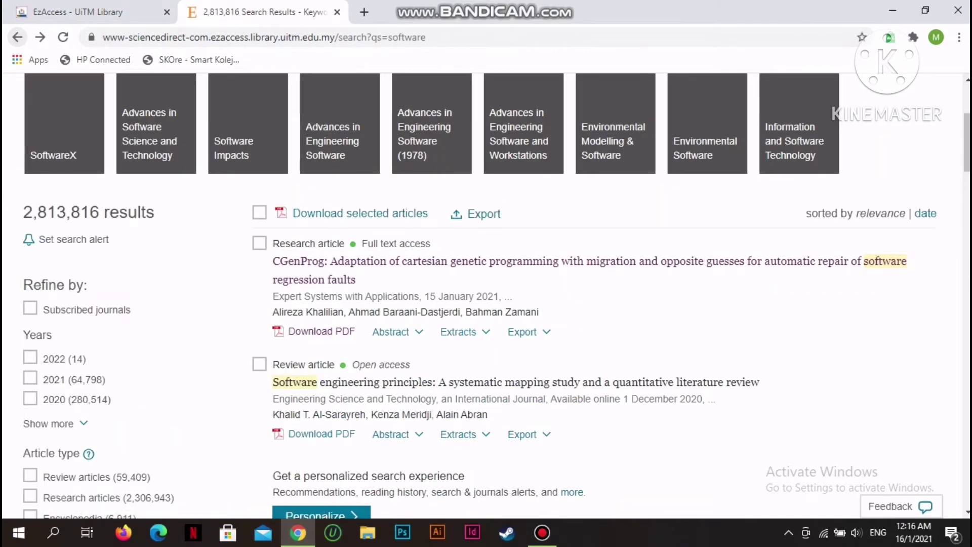
Return to the ScienceDirect home page and bring up Advanced Search with all fields shown
{"action": "key", "text": "alt+Left"}
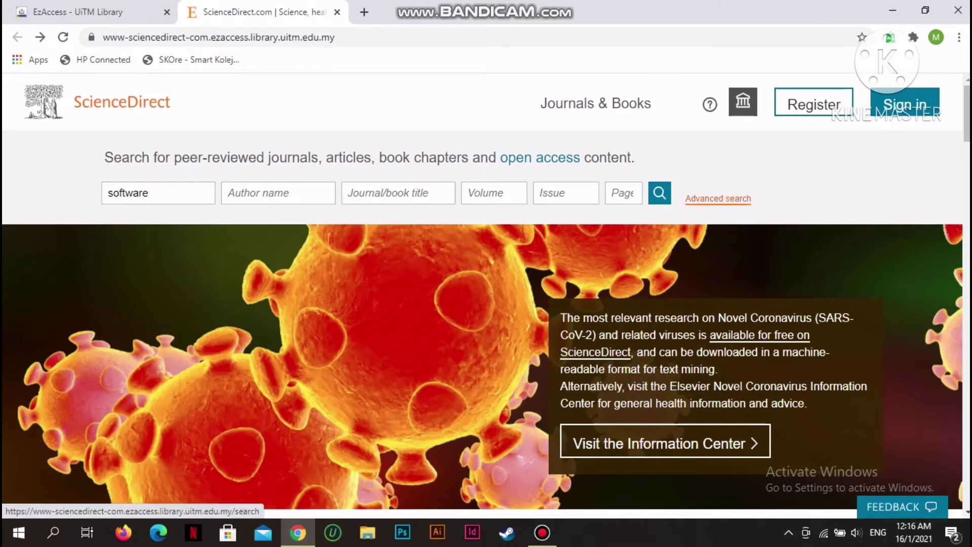
{"action": "left_click", "coordinate": [718, 199]}
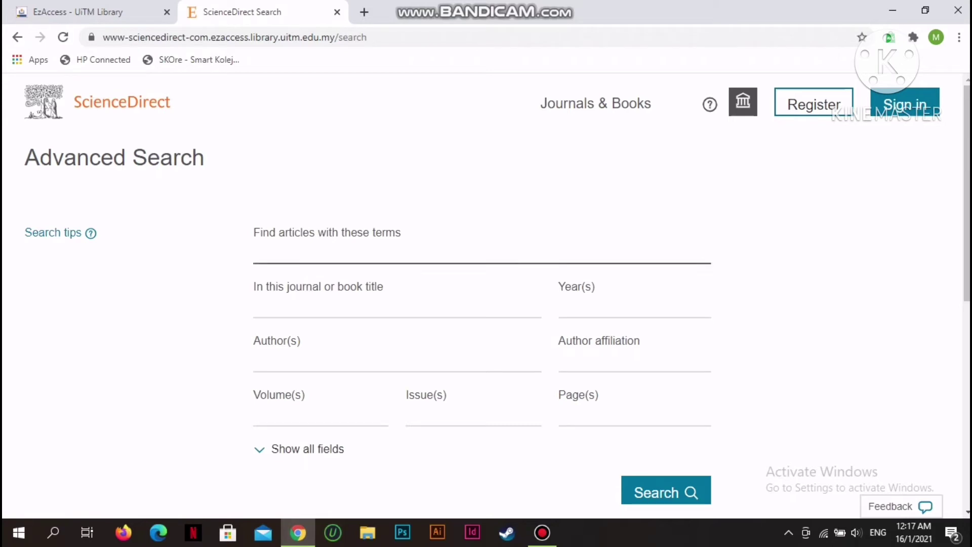
{"action": "key", "text": "Tab"}
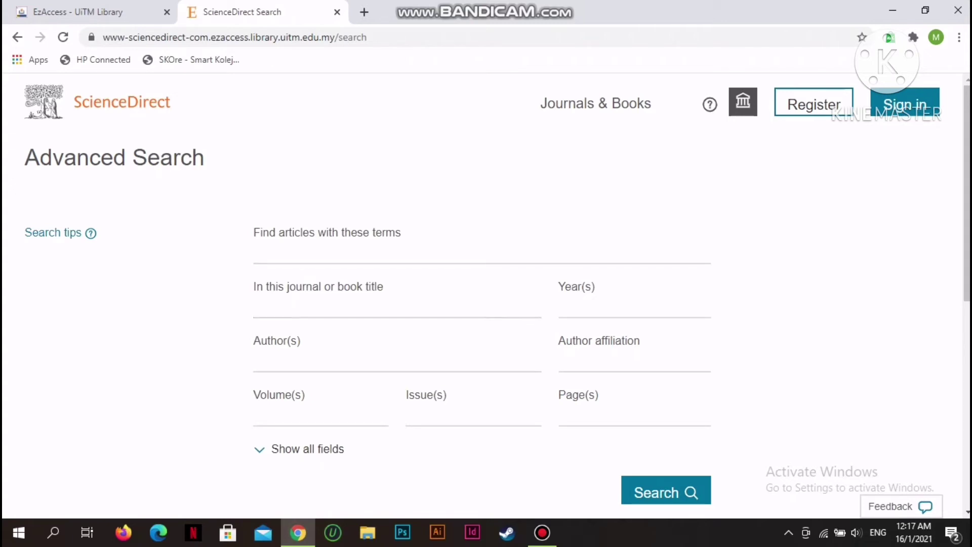
{"action": "key", "text": "Tab"}
{"action": "key", "text": "Tab"}
{"action": "scroll", "coordinate": [487, 305], "scroll_direction": "down", "scroll_amount": 1}
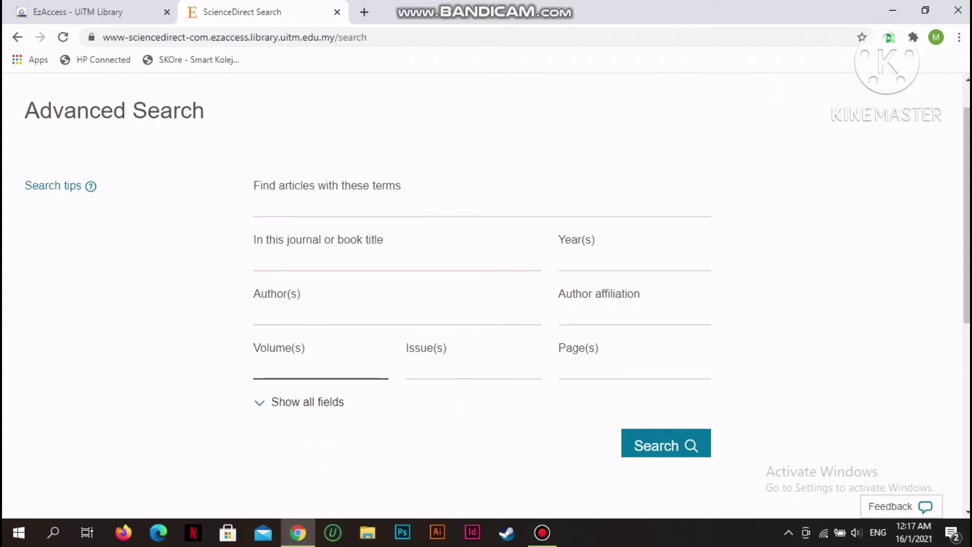
{"action": "key", "text": "Tab"}
{"action": "key", "text": "Tab"}
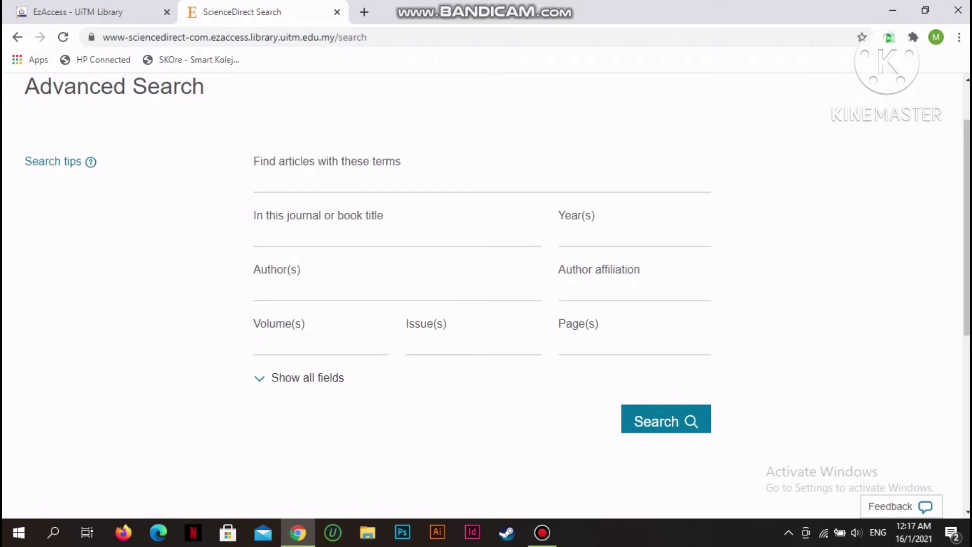
{"action": "key", "text": "Tab"}
{"action": "key", "text": "Return"}
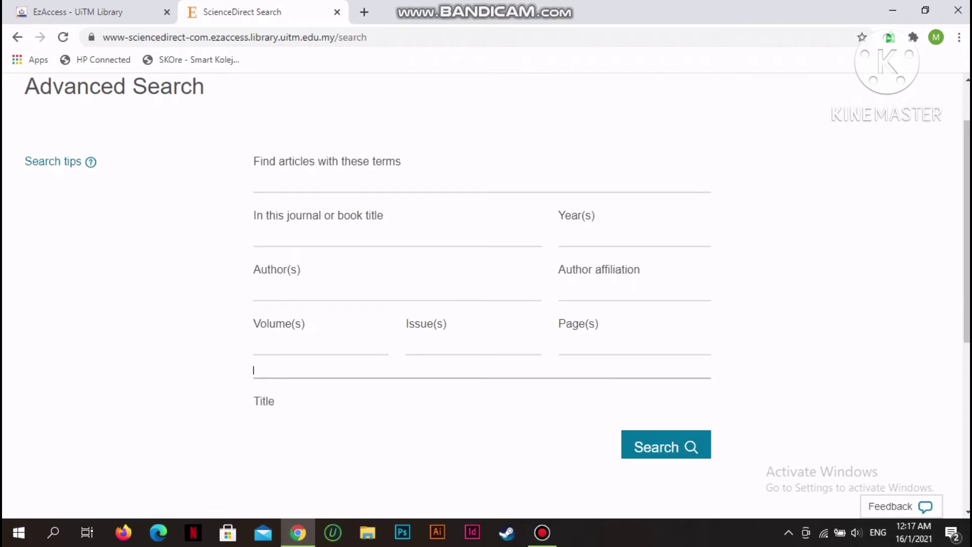
Move through the revealed keywords, Title, References and ISSN/ISBN fields
{"action": "key", "text": "Tab"}
{"action": "scroll", "coordinate": [487, 297], "scroll_direction": "down", "scroll_amount": 1}
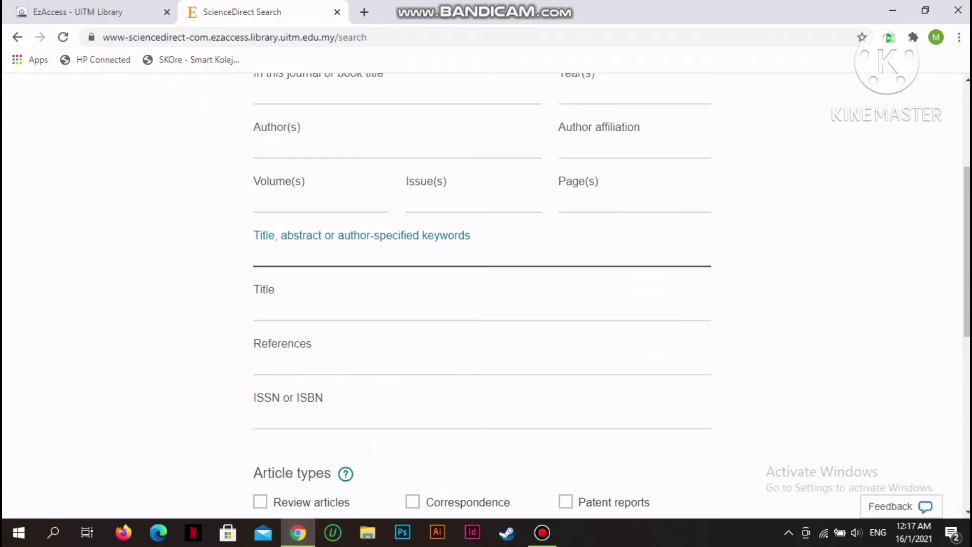
{"action": "key", "text": "Tab"}
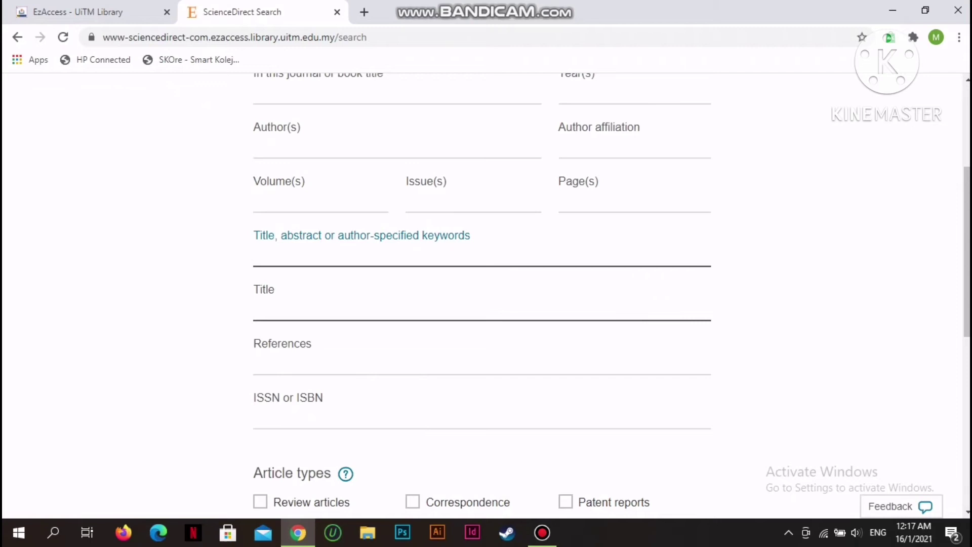
{"action": "key", "text": "Tab"}
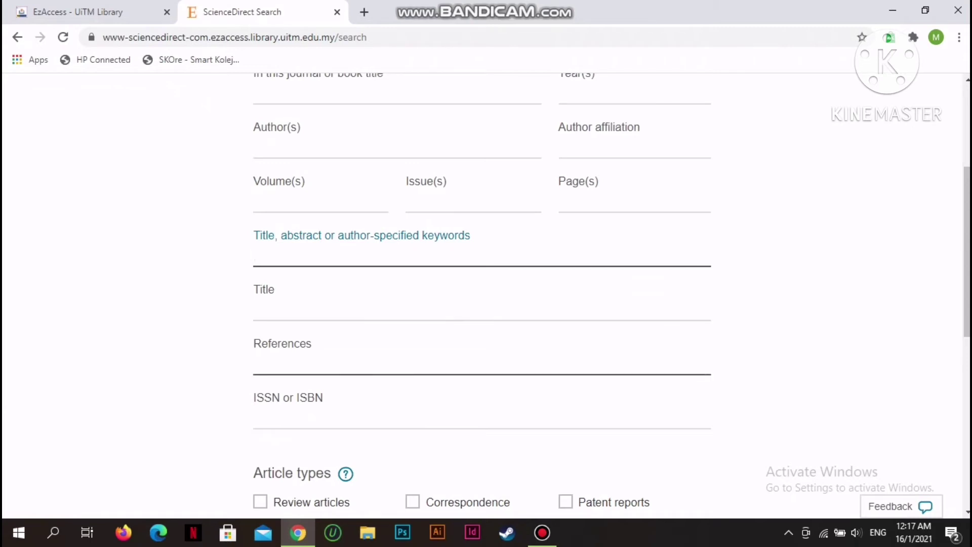
{"action": "key", "text": "Tab"}
{"action": "scroll", "coordinate": [486, 297], "scroll_direction": "down", "scroll_amount": 1}
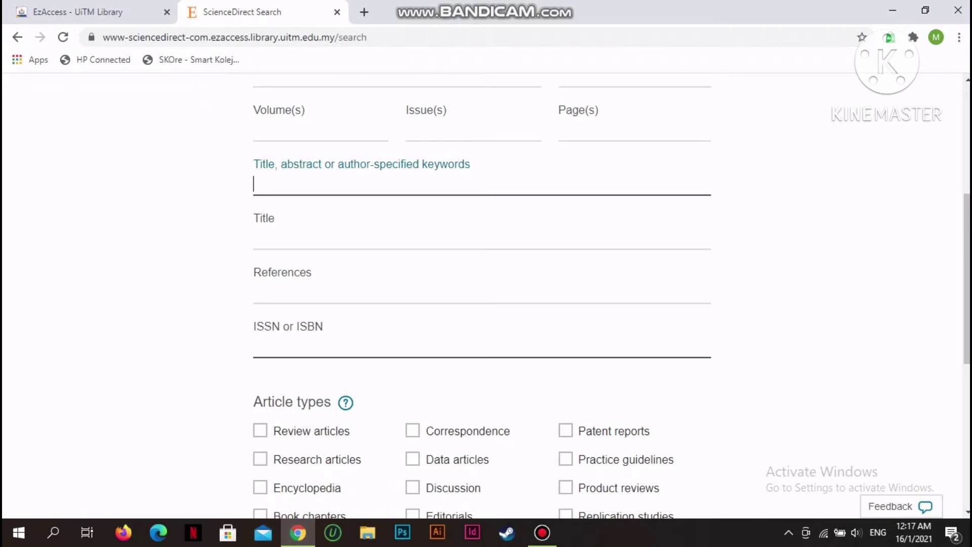
{"action": "scroll", "coordinate": [486, 296], "scroll_direction": "down", "scroll_amount": 1}
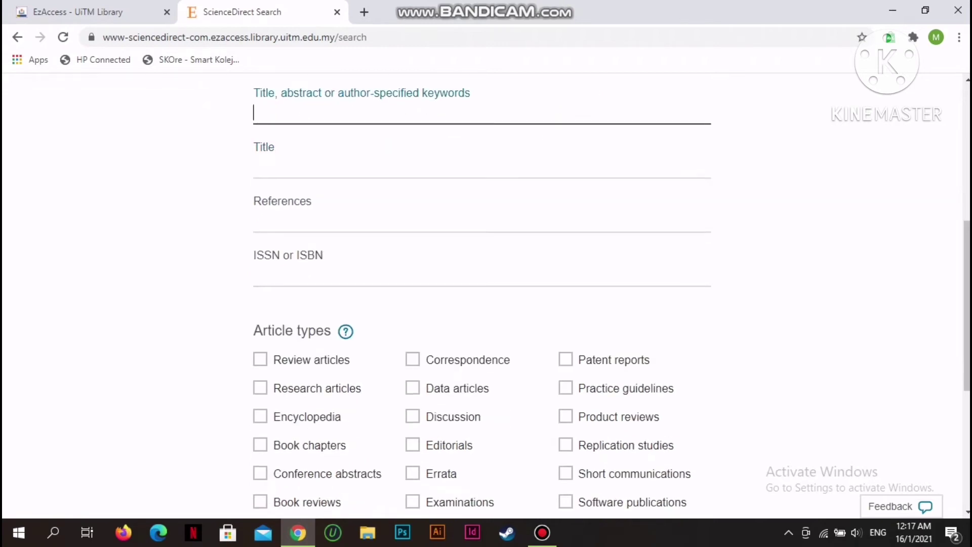
{"action": "scroll", "coordinate": [486, 297], "scroll_direction": "up", "scroll_amount": 5}
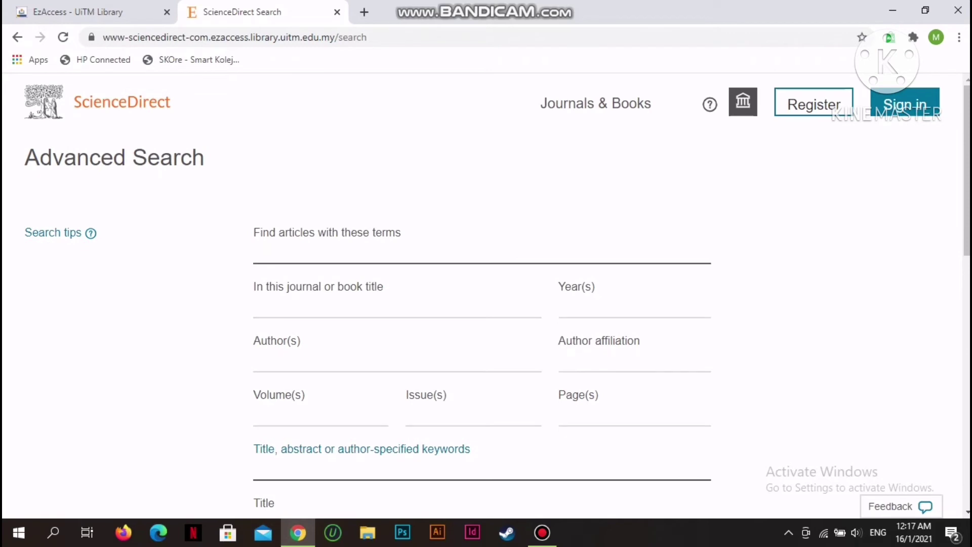
Correct the main search terms to 'software', removing the mistyped letters
{"action": "left_click", "coordinate": [380, 252]}
{"action": "type", "text": "s"}
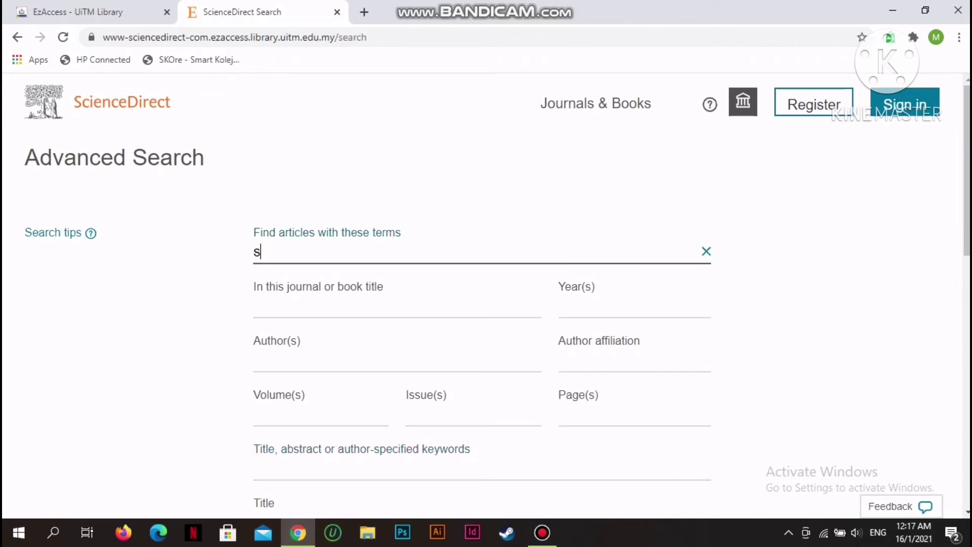
{"action": "type", "text": "oft"}
{"action": "type", "text": "wRE"}
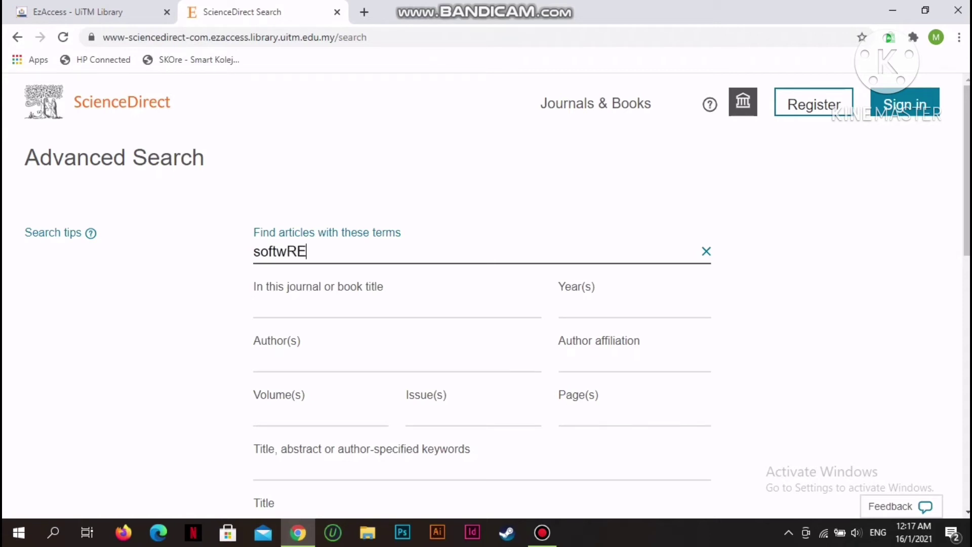
{"action": "key", "text": "BackSpace"}
{"action": "key", "text": "BackSpace"}
{"action": "type", "text": "A"}
{"action": "key", "text": "BackSpace"}
{"action": "type", "text": "are"}
{"action": "key", "text": "Tab"}
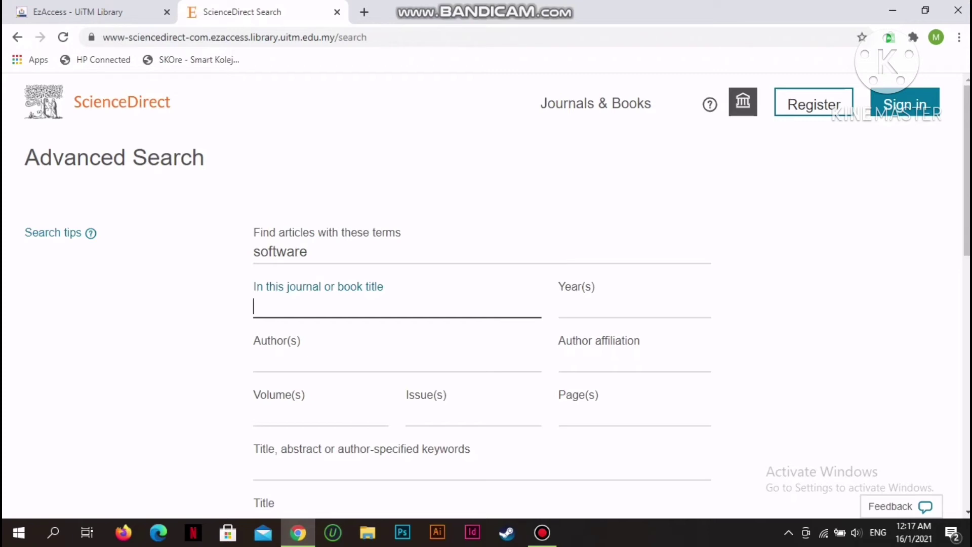
{"action": "type", "text": "s"}
{"action": "type", "text": "oftw"}
{"action": "type", "text": "are"}
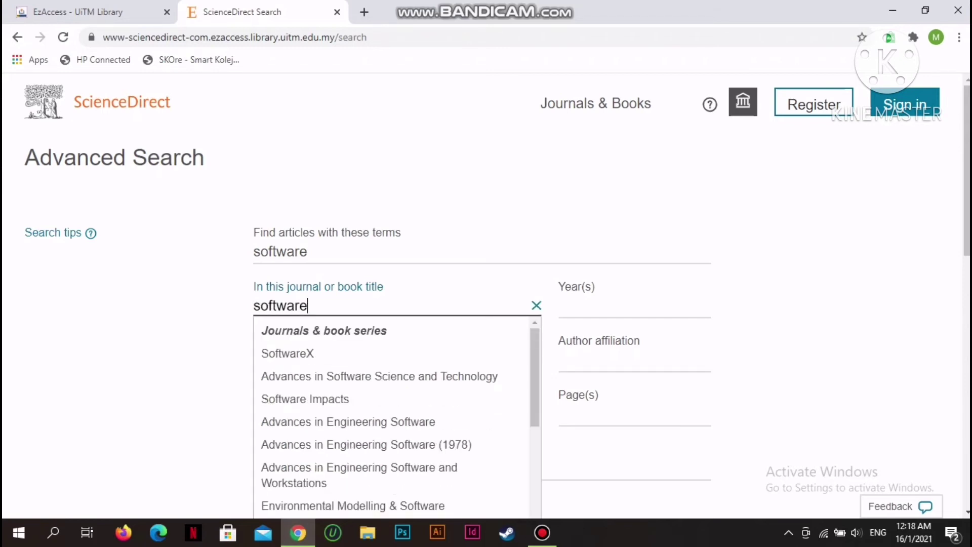
{"action": "scroll", "coordinate": [395, 418], "scroll_direction": "down", "scroll_amount": 1}
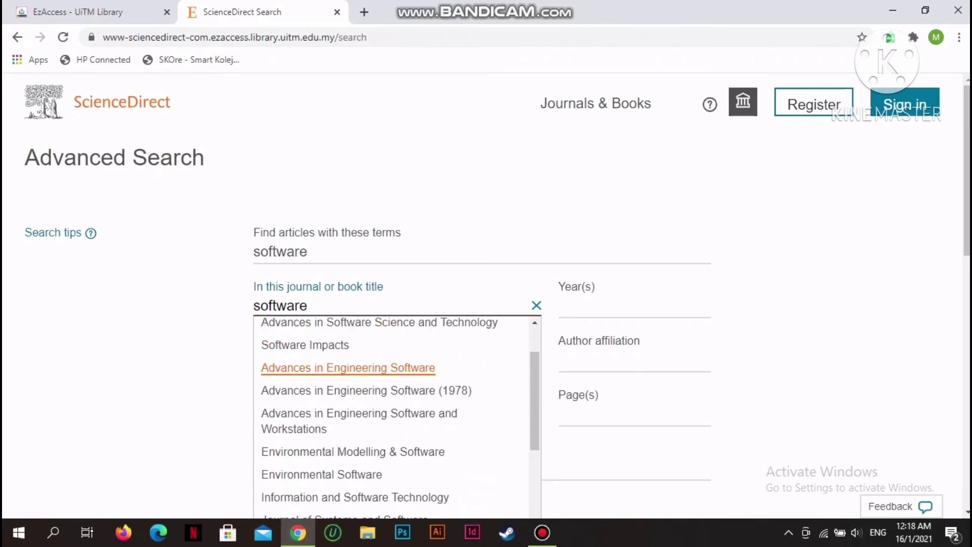
{"action": "scroll", "coordinate": [395, 418], "scroll_direction": "up", "scroll_amount": 1}
{"action": "scroll", "coordinate": [395, 418], "scroll_direction": "down", "scroll_amount": 3}
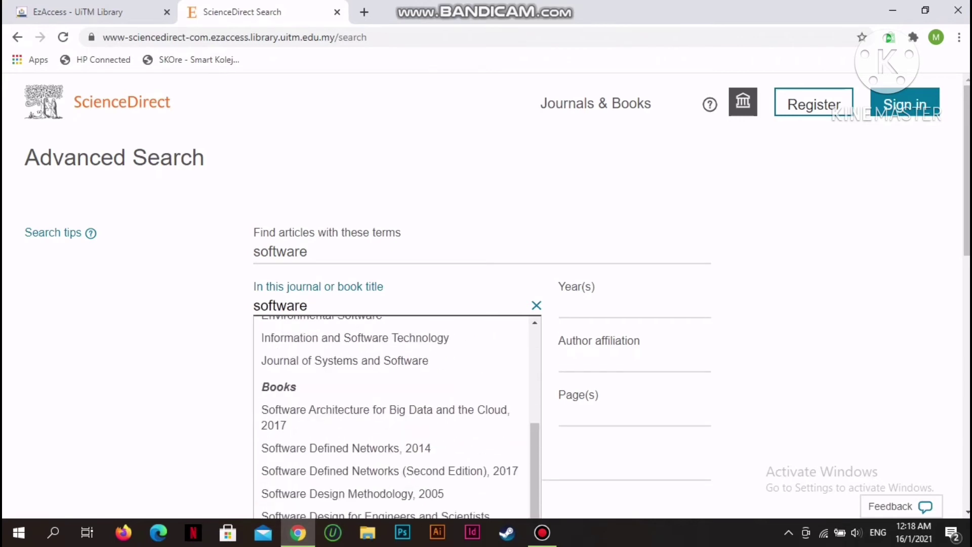
{"action": "scroll", "coordinate": [395, 418], "scroll_direction": "up", "scroll_amount": 1}
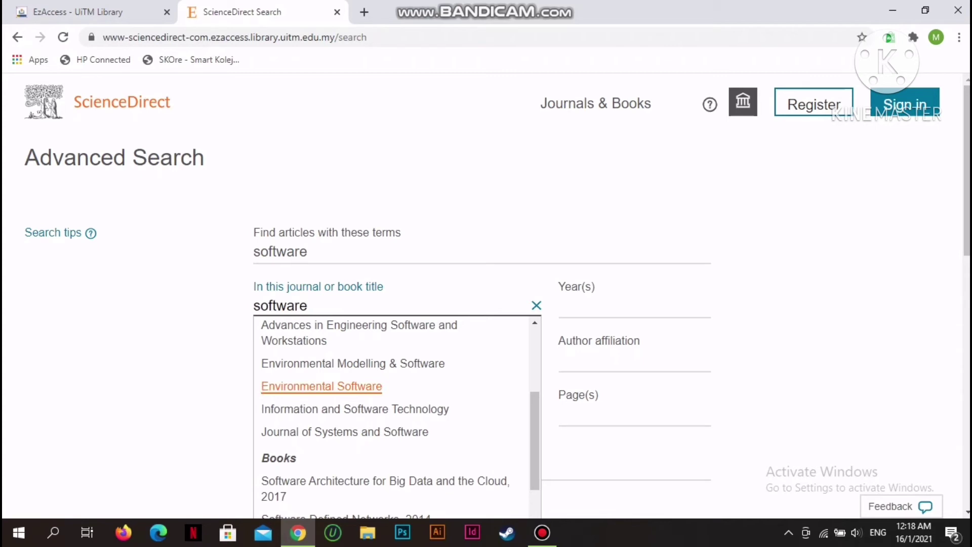
Set the journal to Environmental Modelling & Software and the years to 2001-2020
{"action": "key", "text": "Up"}
{"action": "key", "text": "Return"}
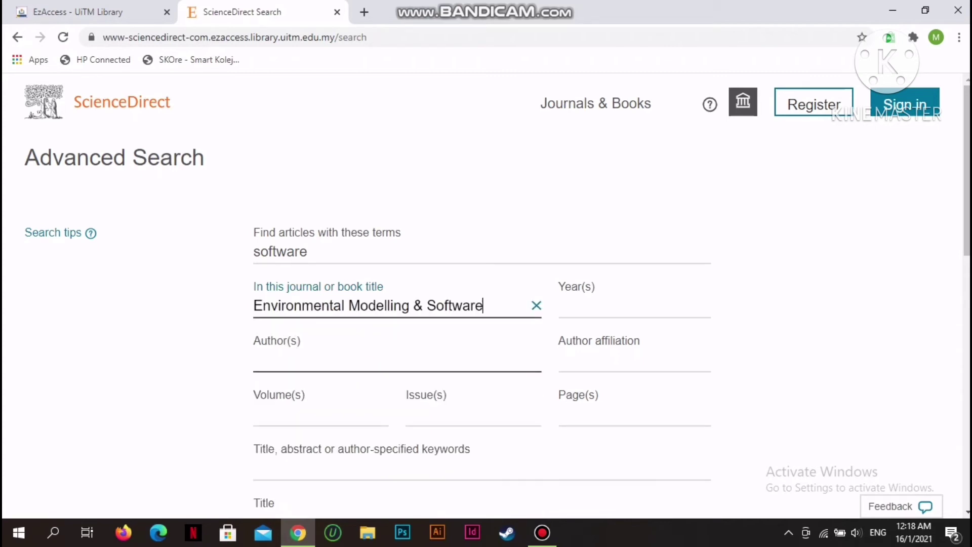
{"action": "key", "text": "Tab"}
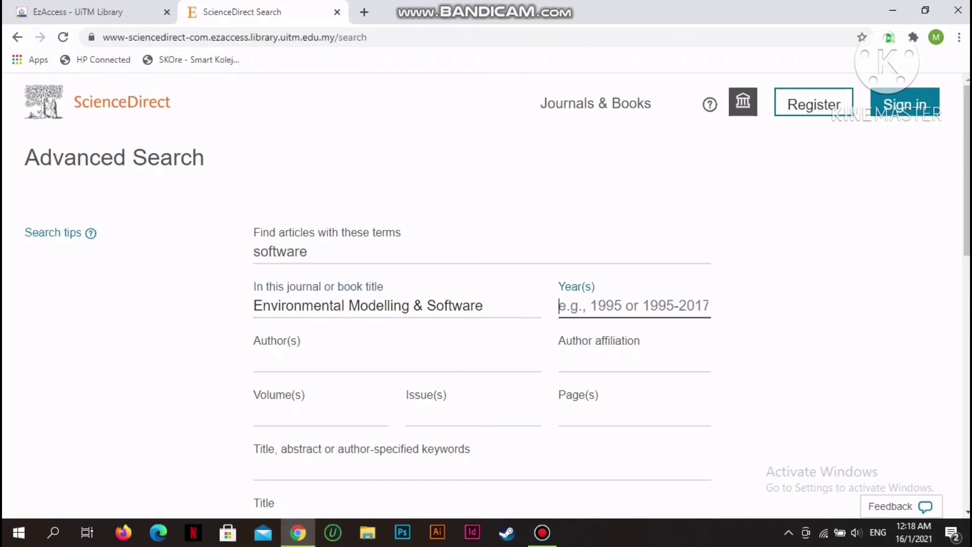
{"action": "type", "text": "2"}
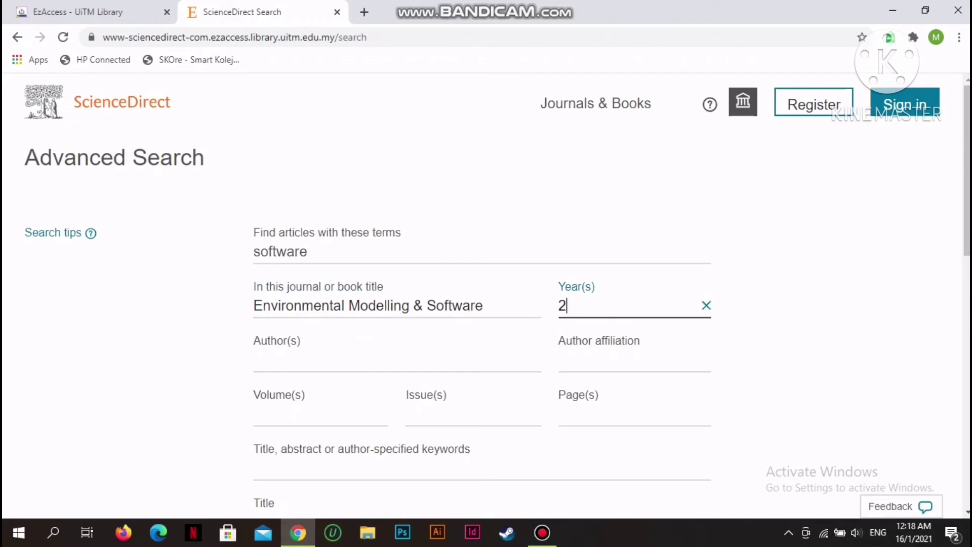
{"action": "type", "text": "00"}
{"action": "type", "text": "1"}
{"action": "type", "text": "-"}
{"action": "type", "text": "2"}
{"action": "type", "text": "02"}
{"action": "type", "text": "0"}
{"action": "scroll", "coordinate": [486, 305], "scroll_direction": "down", "scroll_amount": 1}
{"action": "scroll", "coordinate": [486, 304], "scroll_direction": "down", "scroll_amount": 3}
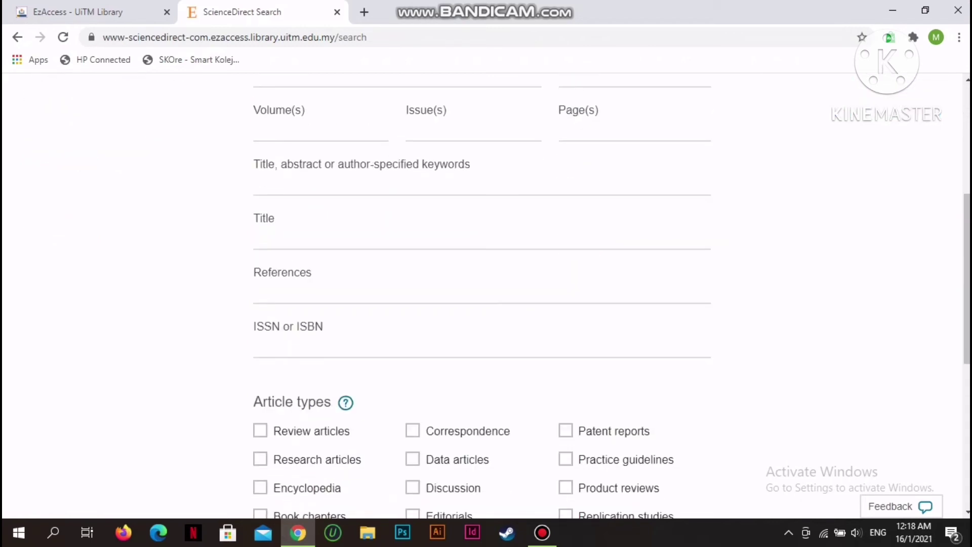
{"action": "scroll", "coordinate": [486, 304], "scroll_direction": "down", "scroll_amount": 1}
{"action": "scroll", "coordinate": [487, 304], "scroll_direction": "down", "scroll_amount": 1}
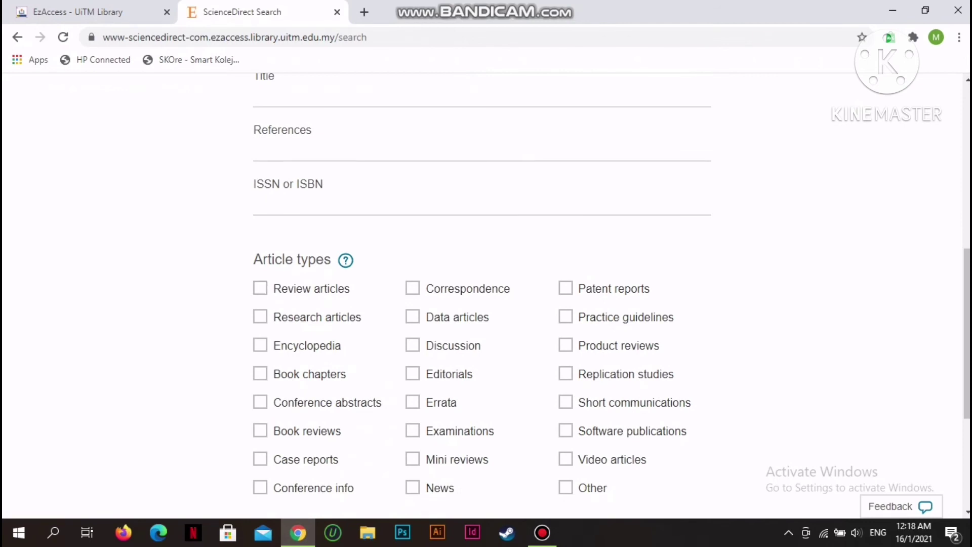
{"action": "scroll", "coordinate": [487, 304], "scroll_direction": "down", "scroll_amount": 1}
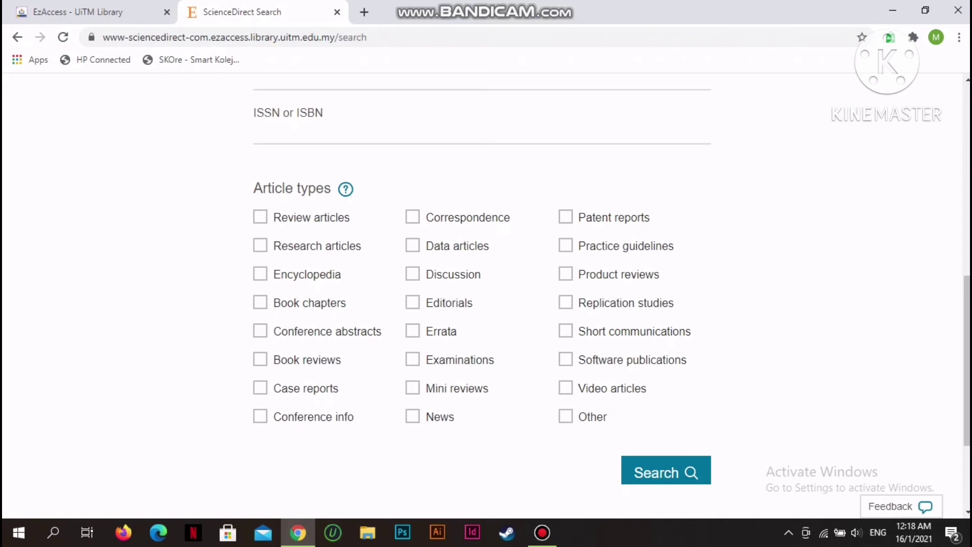
Run the advanced search limited to Review and Research articles, giving 3,251 results
{"action": "left_click", "coordinate": [260, 216]}
{"action": "left_click", "coordinate": [260, 246]}
{"action": "left_click", "coordinate": [666, 473]}
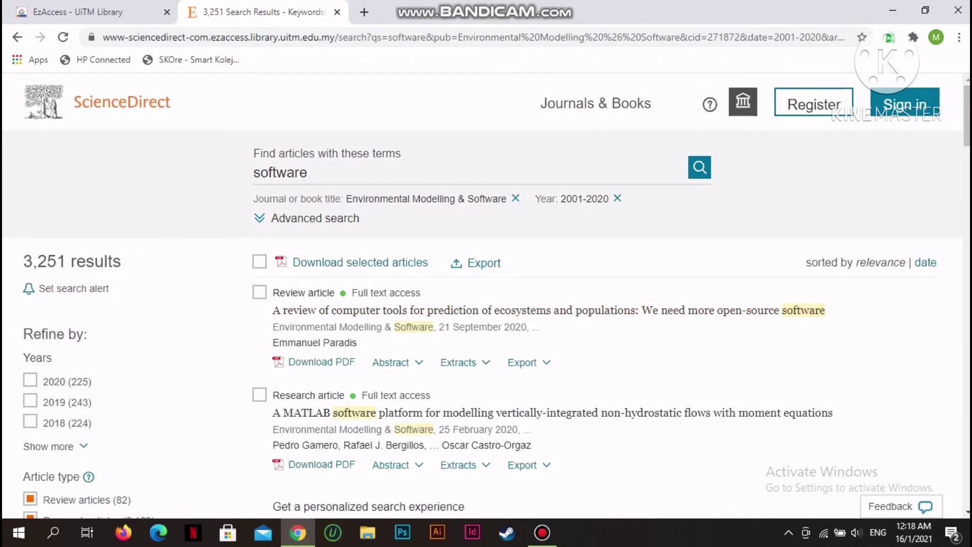
{"action": "scroll", "coordinate": [486, 297], "scroll_direction": "down", "scroll_amount": 1}
{"action": "scroll", "coordinate": [487, 296], "scroll_direction": "down", "scroll_amount": 1}
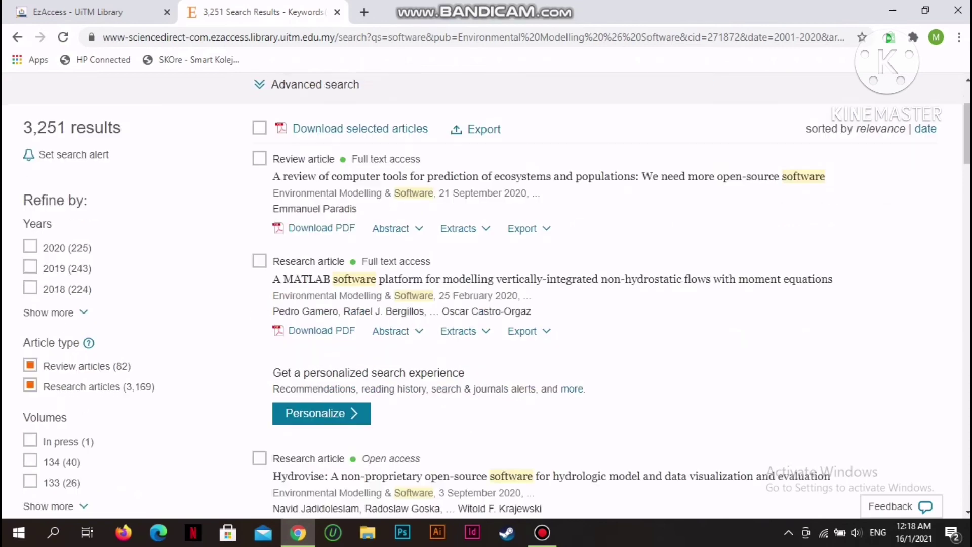
{"action": "scroll", "coordinate": [486, 297], "scroll_direction": "down", "scroll_amount": 1}
{"action": "scroll", "coordinate": [487, 297], "scroll_direction": "down", "scroll_amount": 1}
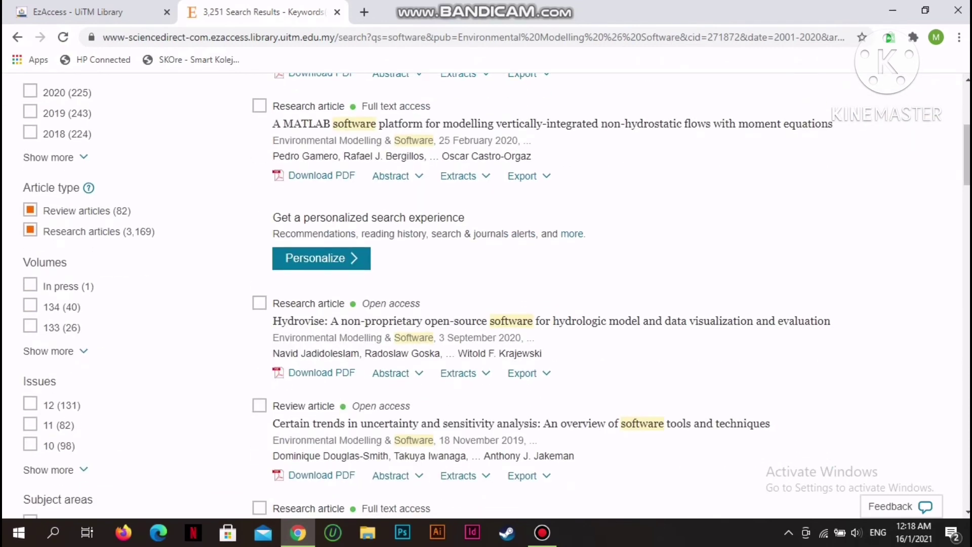
{"action": "scroll", "coordinate": [486, 297], "scroll_direction": "down", "scroll_amount": 2}
{"action": "scroll", "coordinate": [487, 296], "scroll_direction": "down", "scroll_amount": 1}
{"action": "scroll", "coordinate": [486, 297], "scroll_direction": "down", "scroll_amount": 1}
{"action": "scroll", "coordinate": [486, 296], "scroll_direction": "down", "scroll_amount": 3}
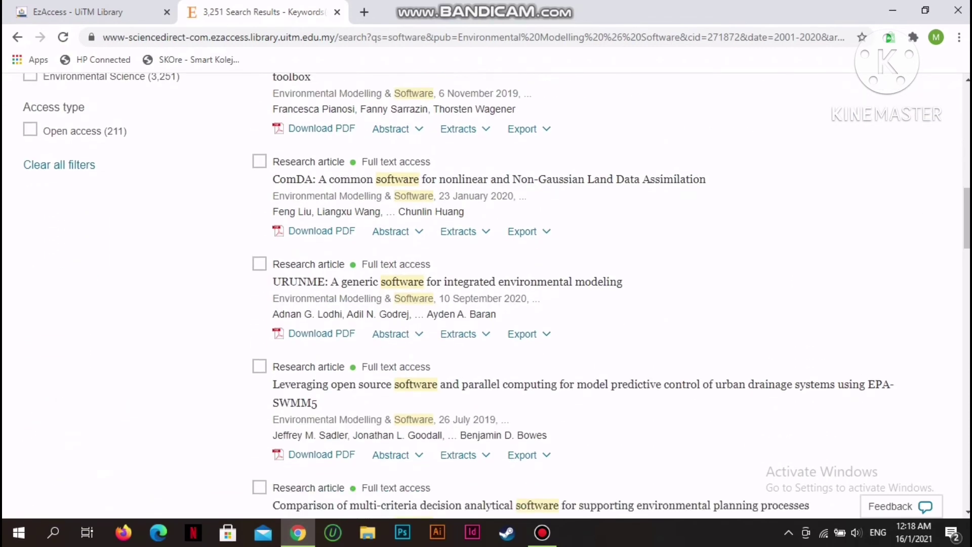
{"action": "scroll", "coordinate": [486, 297], "scroll_direction": "up", "scroll_amount": 3}
{"action": "scroll", "coordinate": [487, 297], "scroll_direction": "up", "scroll_amount": 3}
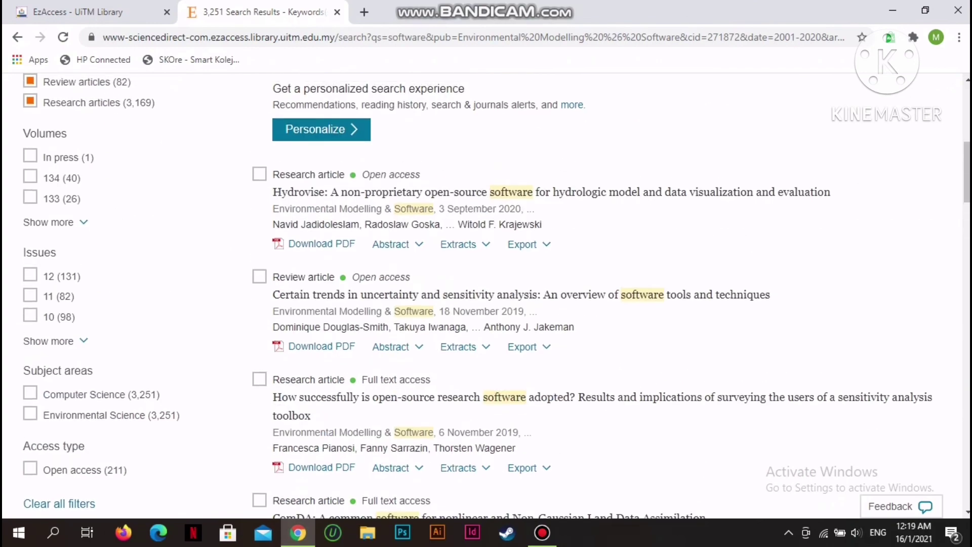
{"action": "scroll", "coordinate": [486, 297], "scroll_direction": "up", "scroll_amount": 3}
{"action": "scroll", "coordinate": [486, 296], "scroll_direction": "up", "scroll_amount": 3}
{"action": "scroll", "coordinate": [487, 296], "scroll_direction": "up", "scroll_amount": 1}
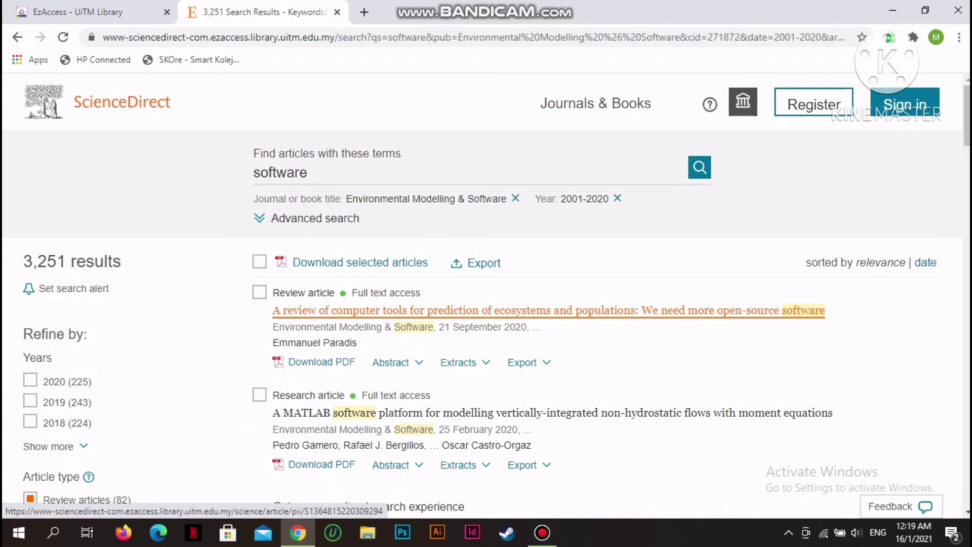
Open Paradis's review article, the first result, and request its PDF via 'Download this article'
{"action": "left_click", "coordinate": [532, 310]}
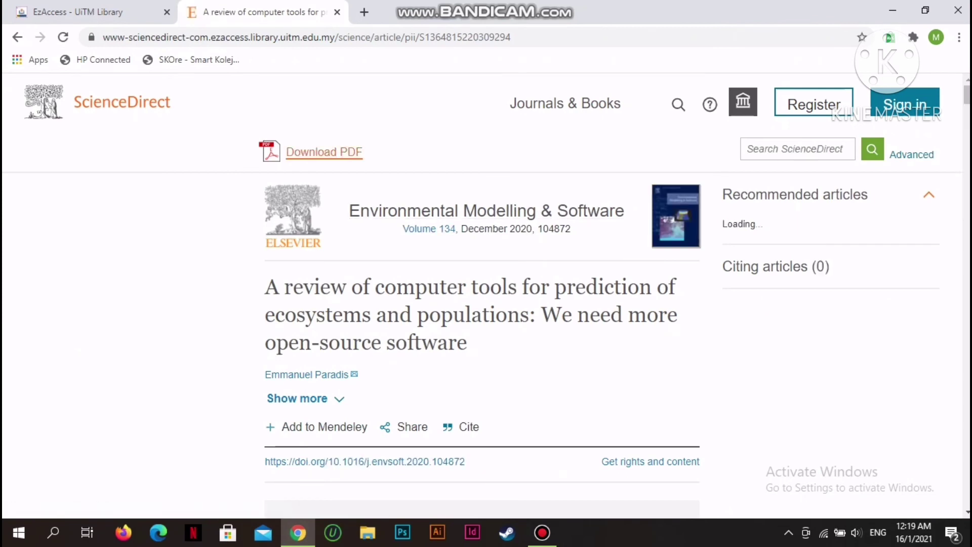
{"action": "left_click", "coordinate": [323, 151]}
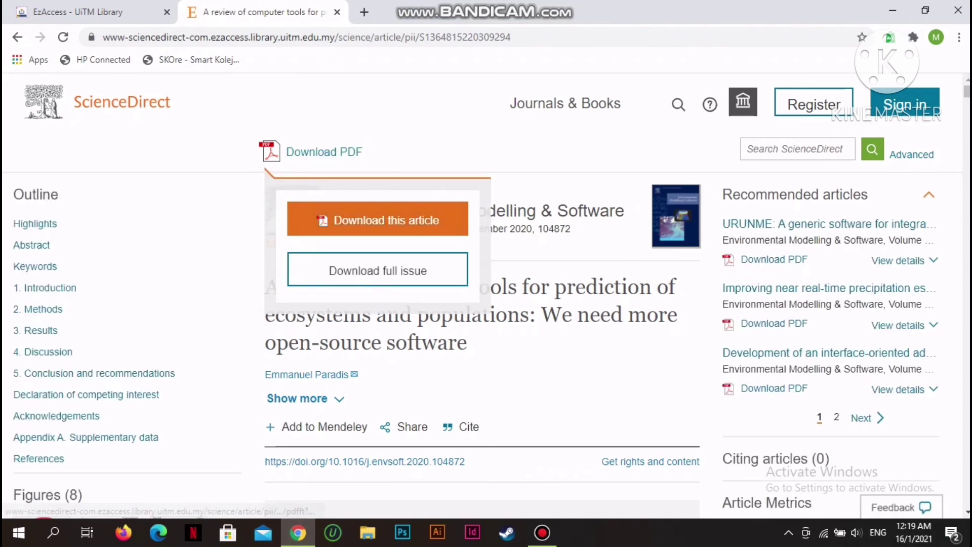
{"action": "left_click", "coordinate": [378, 219]}
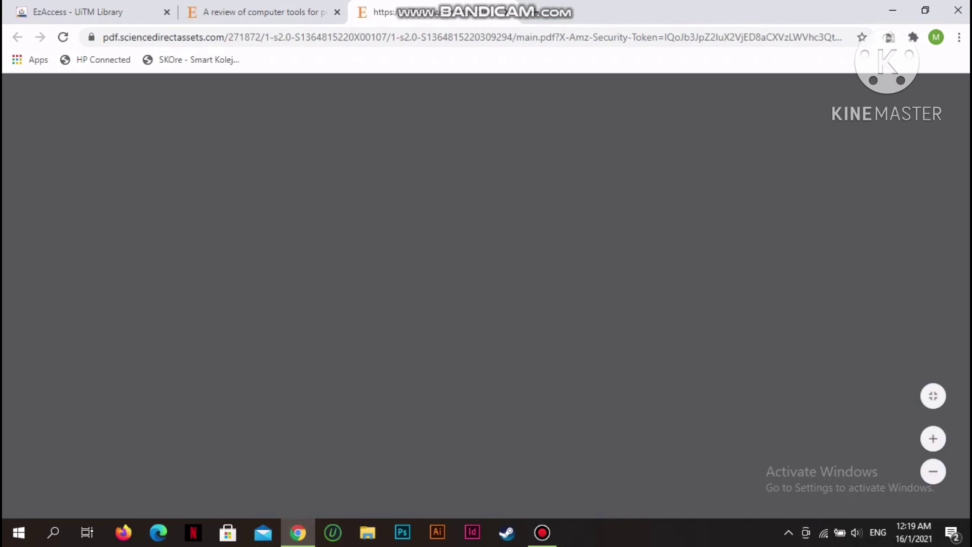
{"action": "scroll", "coordinate": [486, 305], "scroll_direction": "down", "scroll_amount": 5}
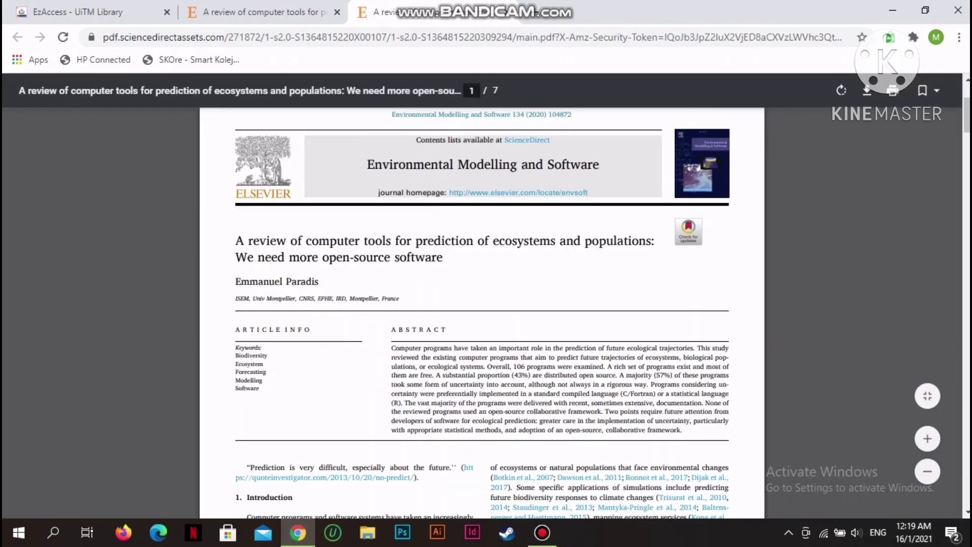
{"action": "scroll", "coordinate": [486, 305], "scroll_direction": "up", "scroll_amount": 2}
{"action": "scroll", "coordinate": [486, 304], "scroll_direction": "up", "scroll_amount": 2}
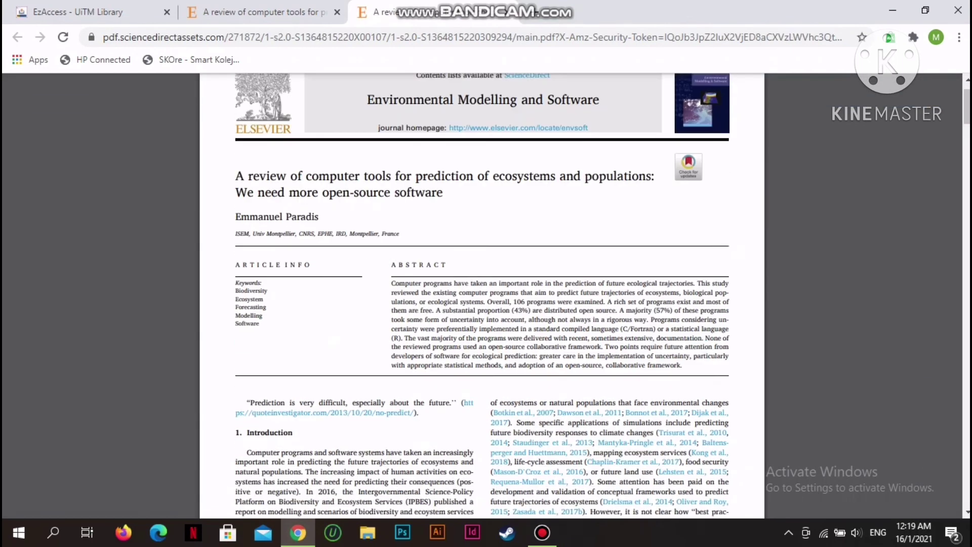
{"action": "scroll", "coordinate": [486, 304], "scroll_direction": "up", "scroll_amount": 2}
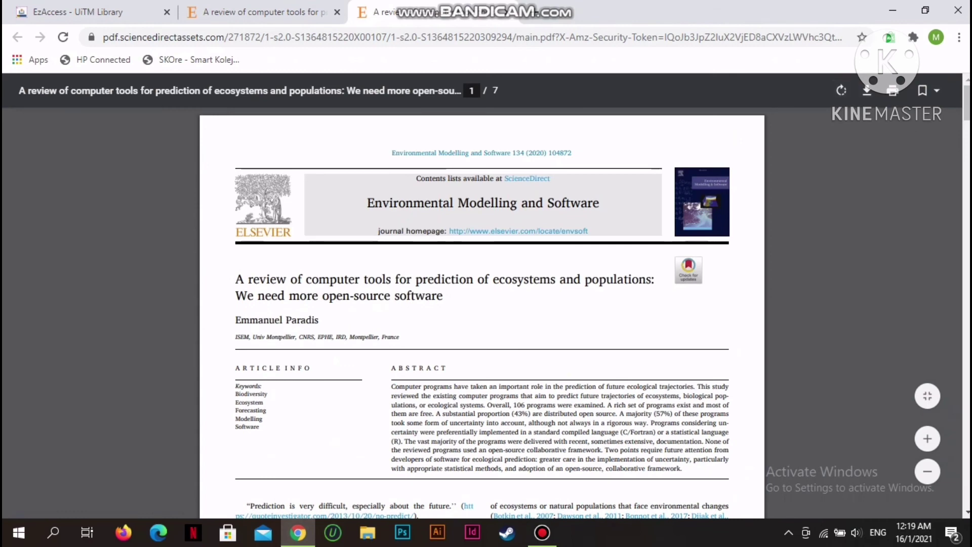
Close the PDF tab and dismiss the 'Other users also viewed' popup over the article page
{"action": "key", "text": "ctrl+w"}
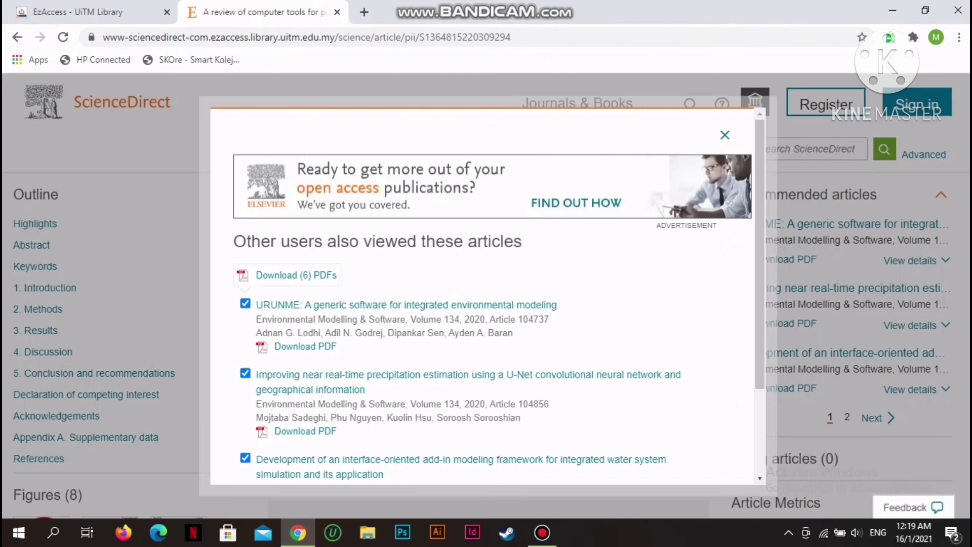
{"action": "left_click", "coordinate": [725, 135]}
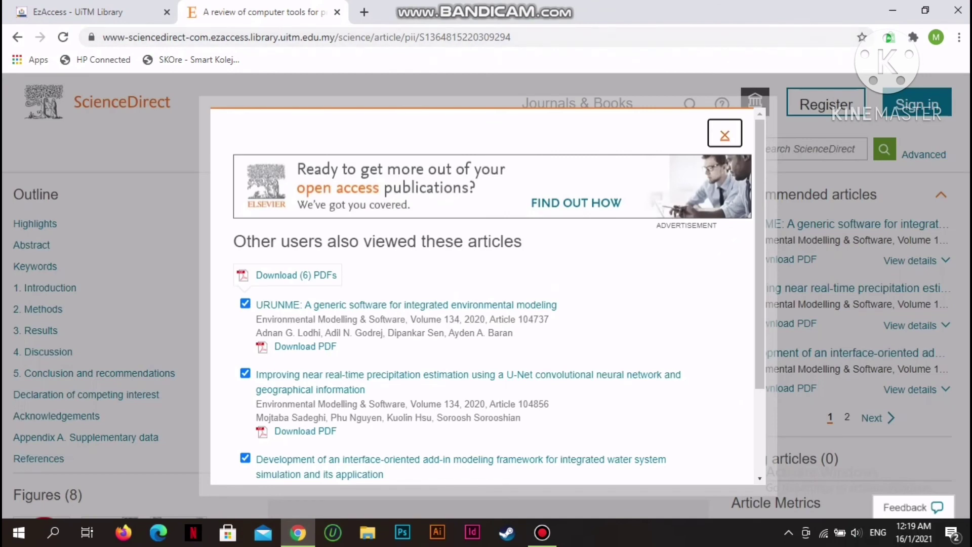